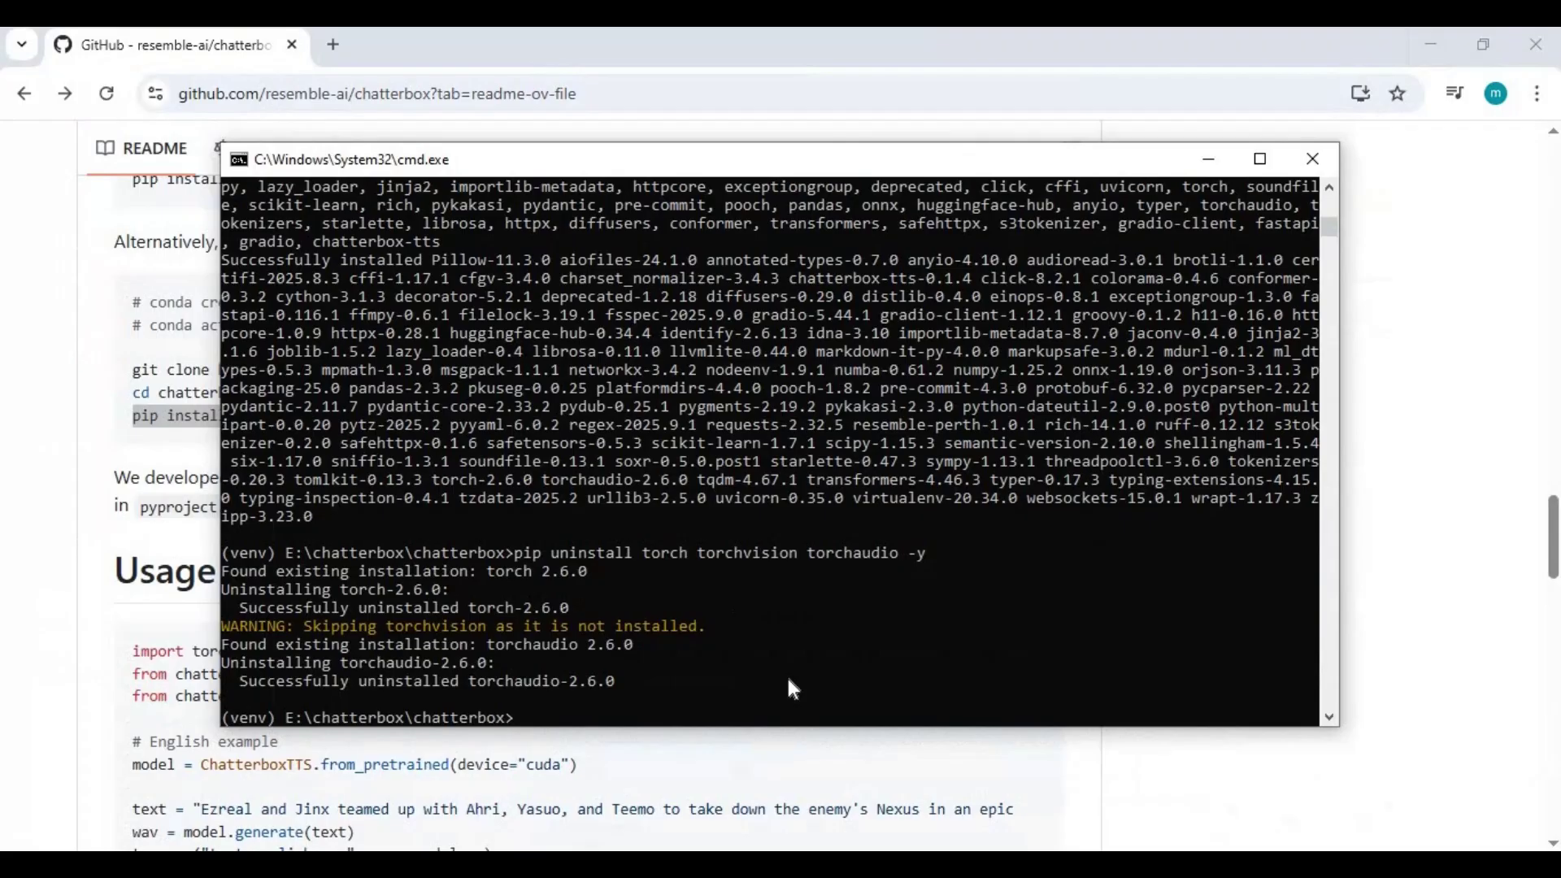
# Check the nvcc CUDA version and install torch, torchvision and torchaudio from the cu121 index.
pyautogui.write('vcc --version')
pyautogui.press('Return')
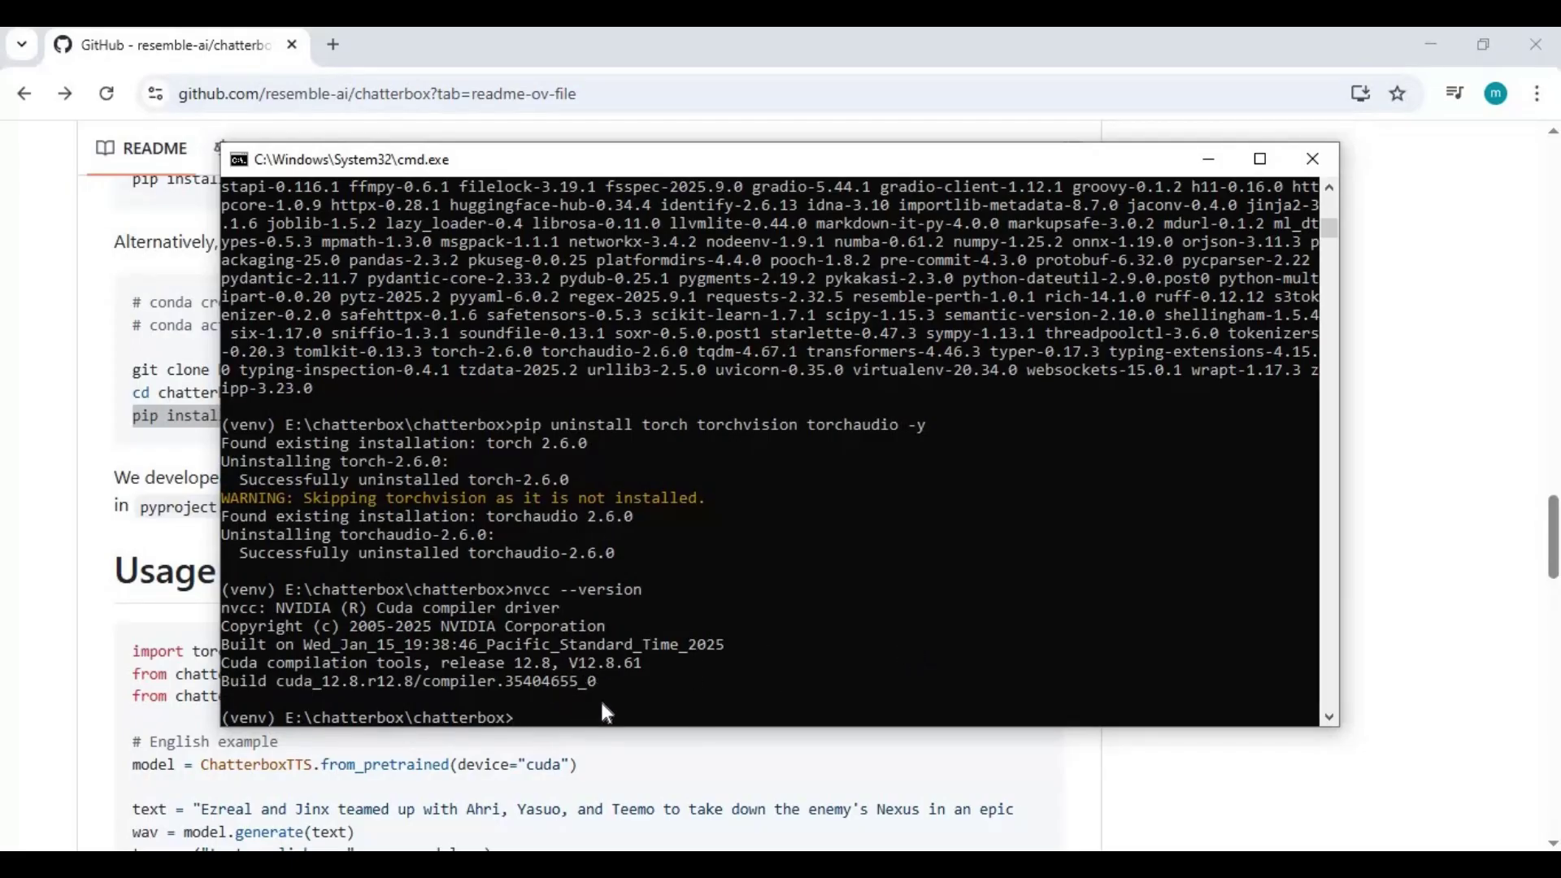
pyautogui.write('pip install torch torchvision torchaudio --index-url https://download.pytorch.org/whl/cu121')
pyautogui.press('Return')
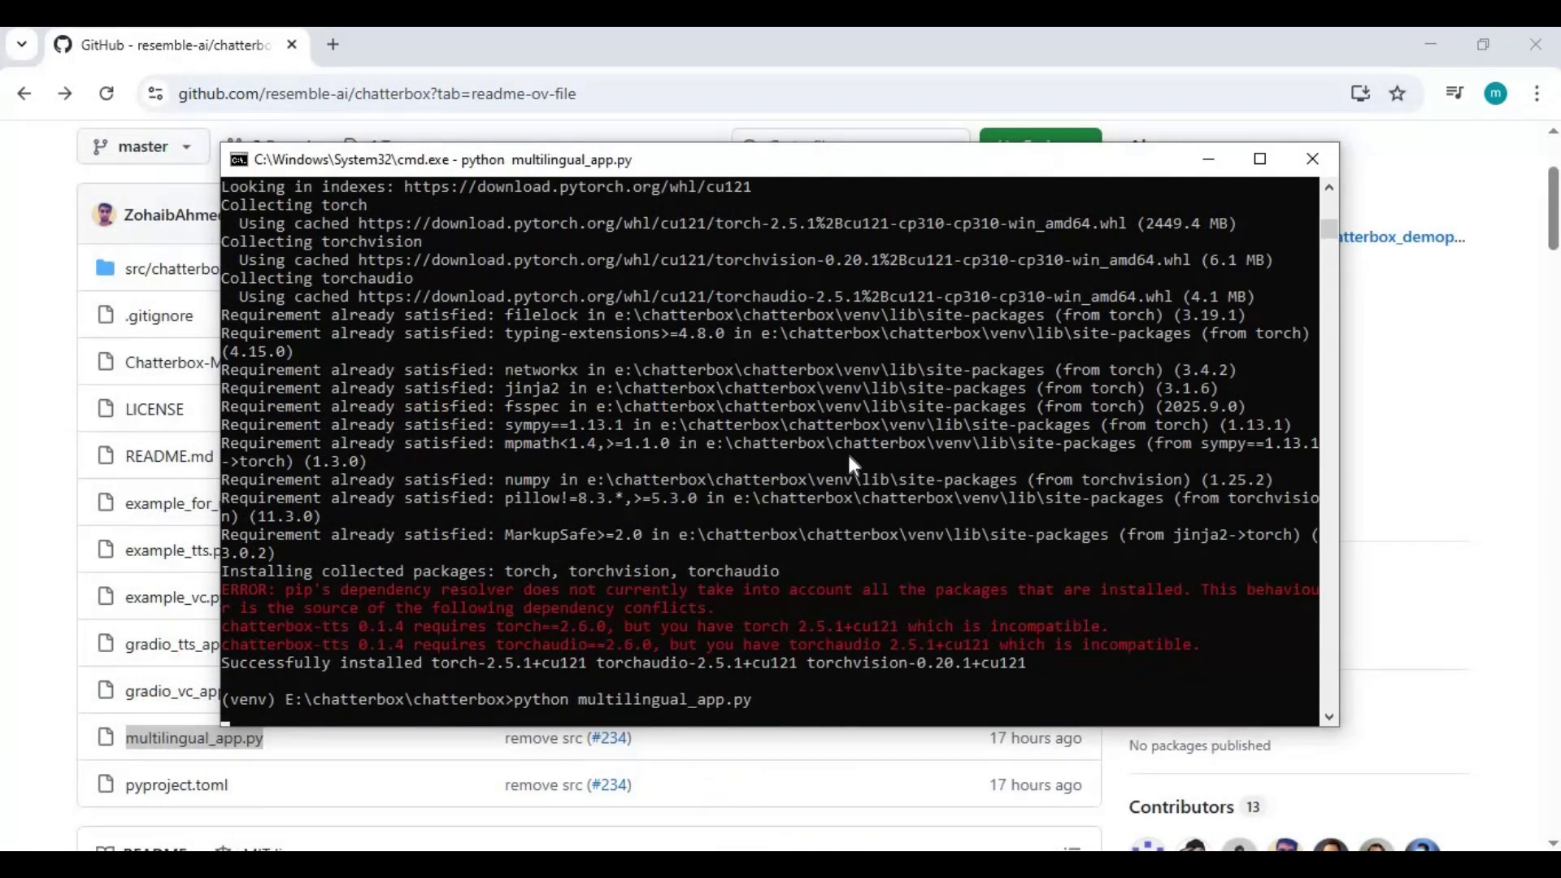
# Clear the accidental selection and resume the console so the app serves at 127.0.0.1:7860.
pyautogui.moveTo(777, 700); pyautogui.dragTo(516, 699)
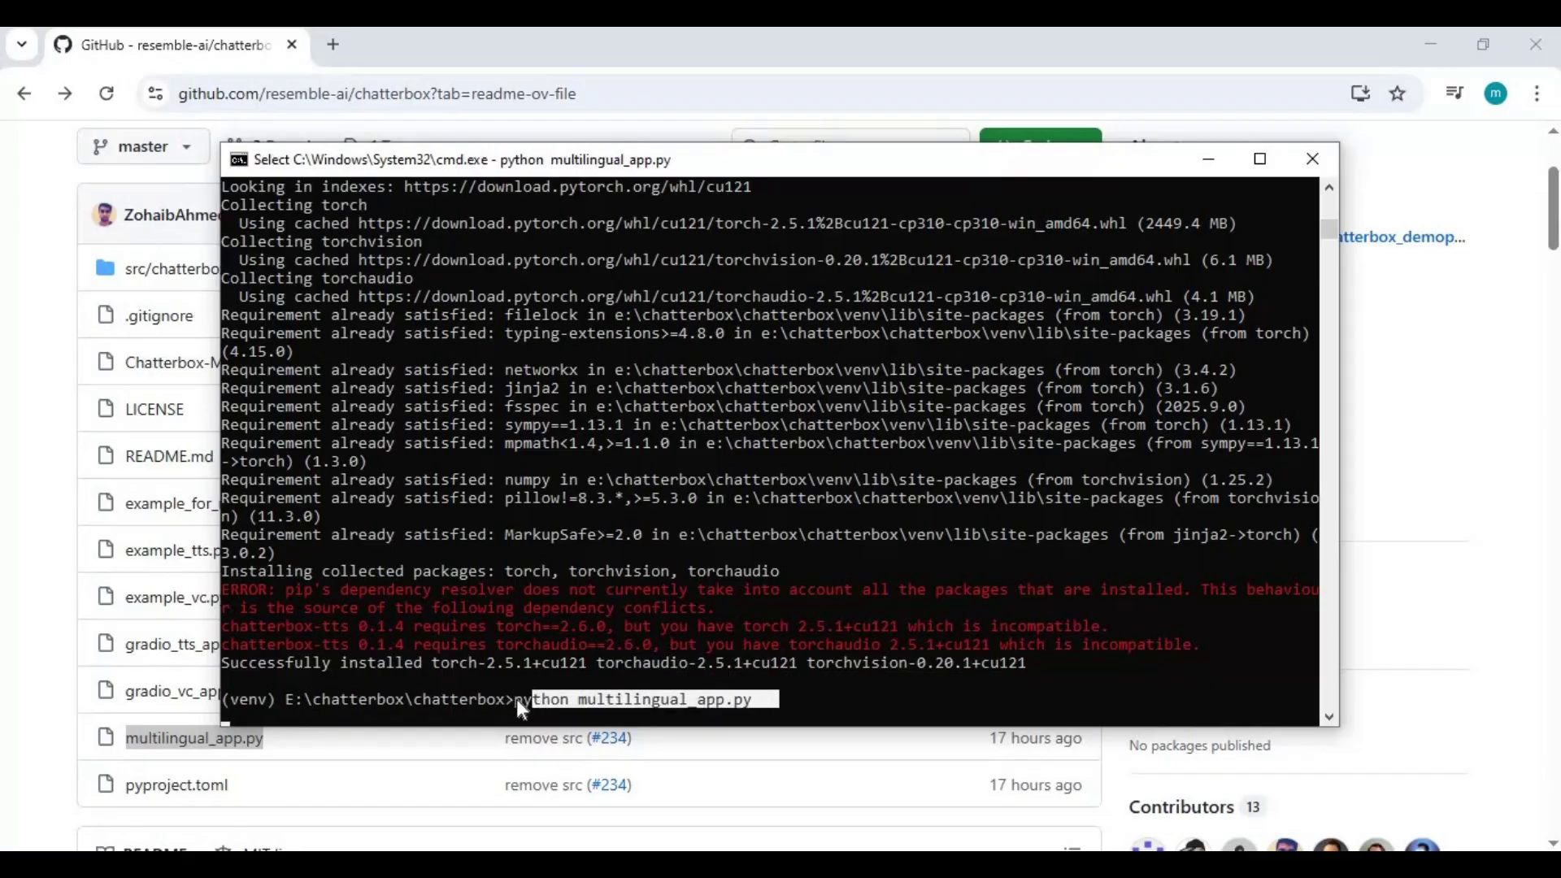
pyautogui.click(847, 565)
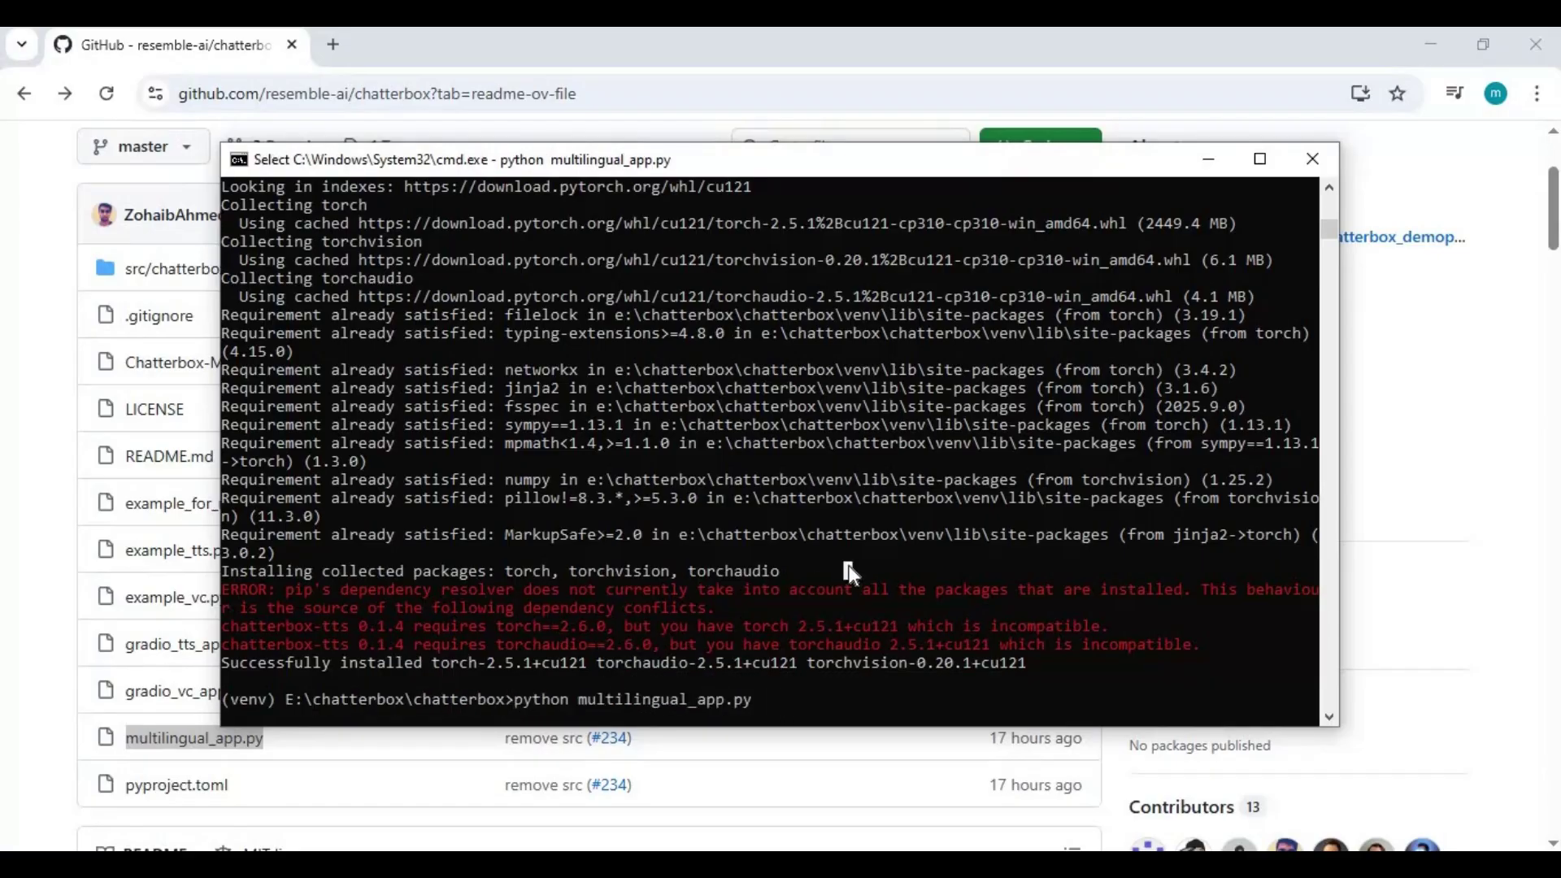
pyautogui.rightClick(1074, 587)
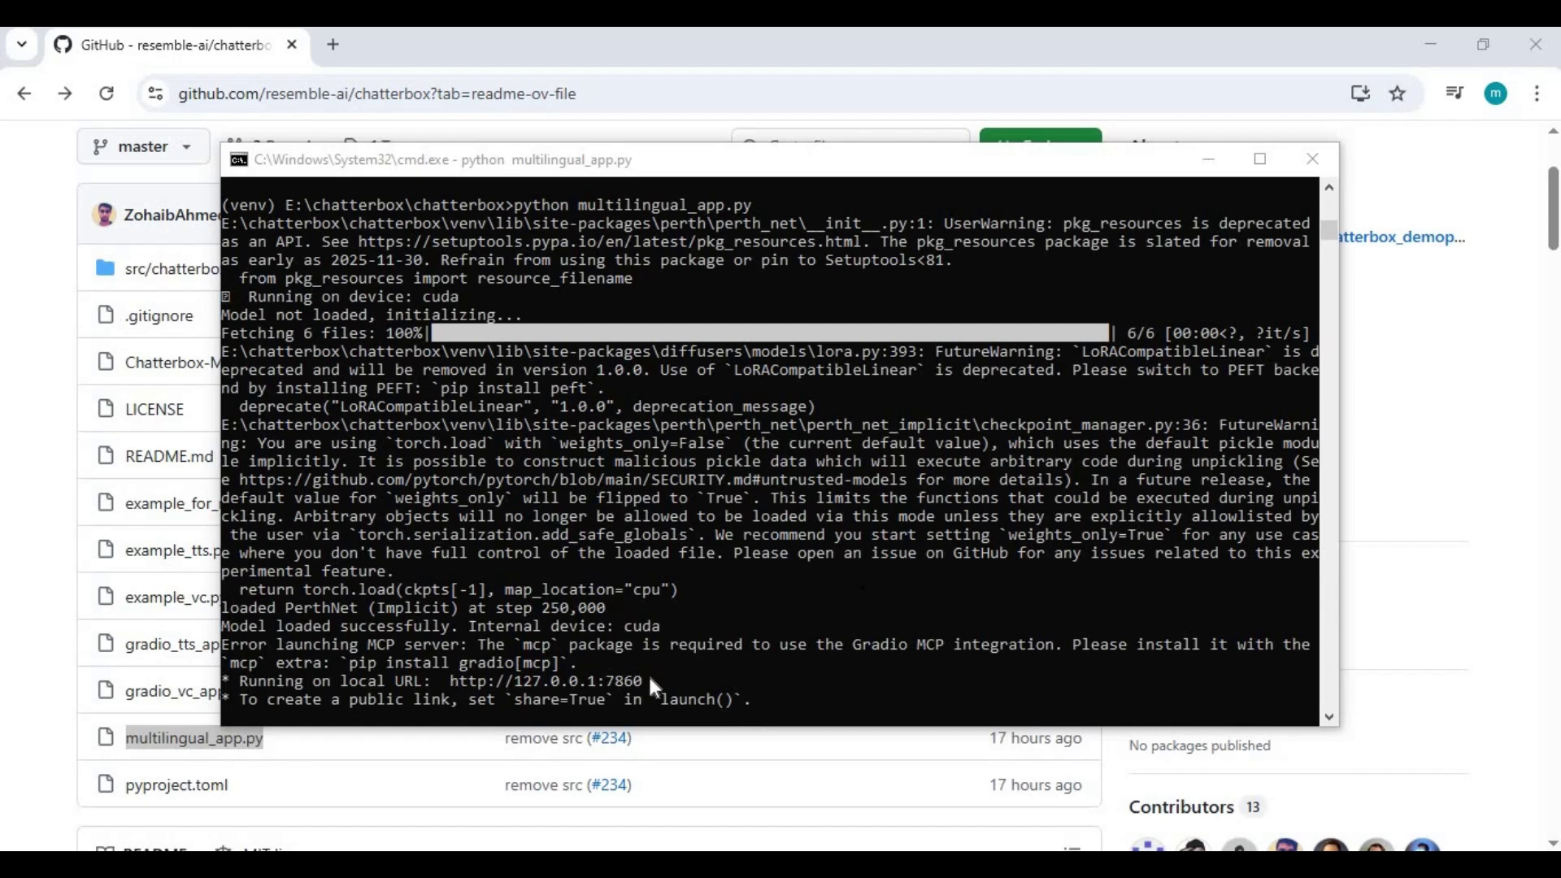
# Load the Chatterbox Multilingual Gradio demo at 127.0.0.1:7860 in a new Chrome tab.
pyautogui.click(333, 45)
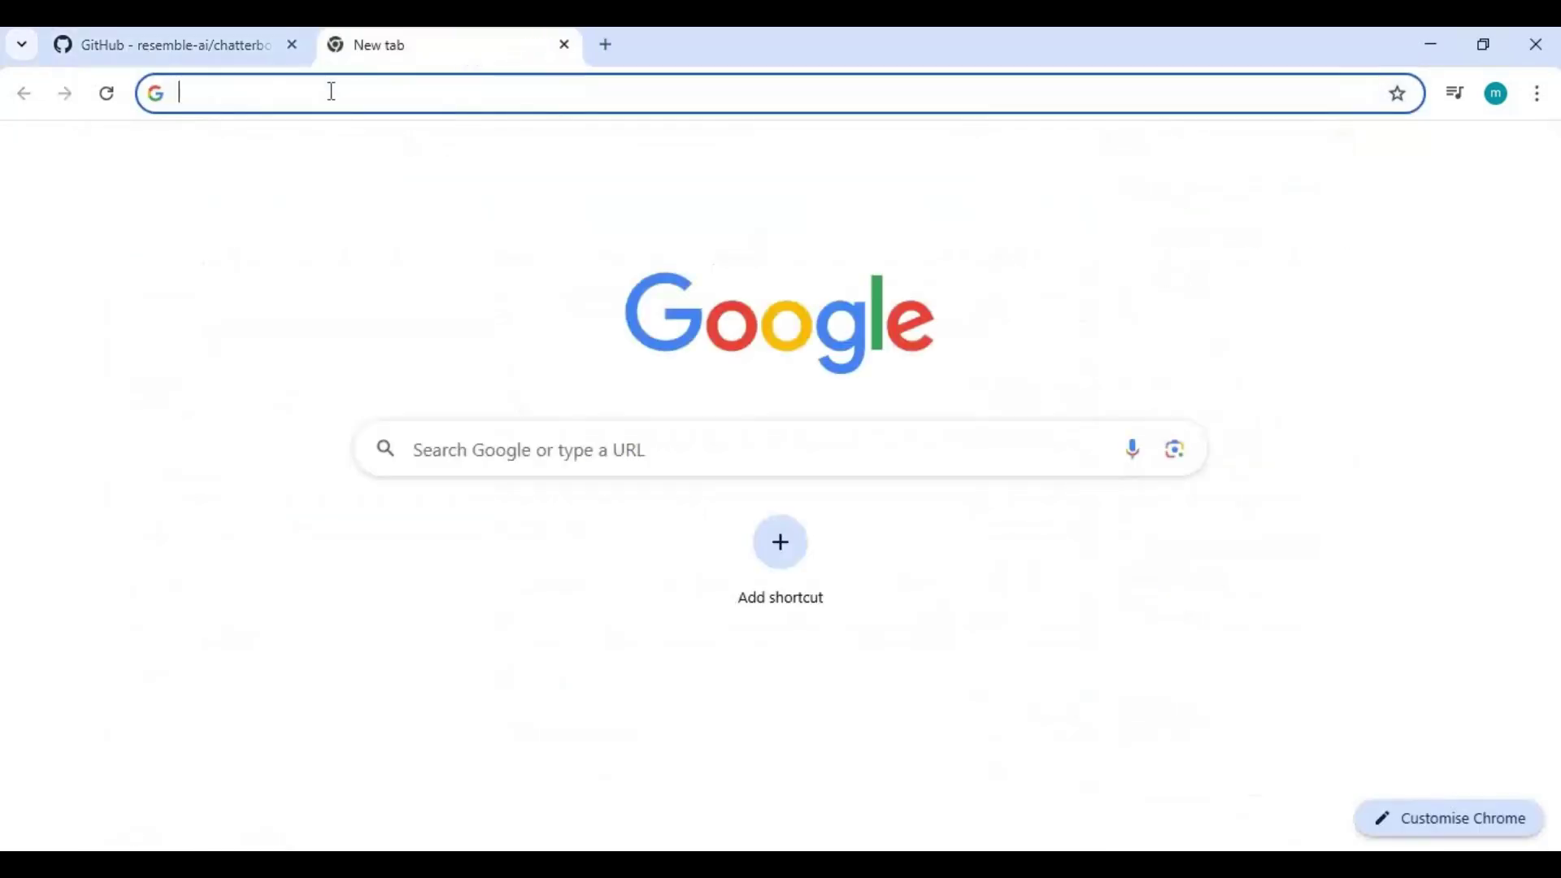
pyautogui.click(353, 97)
pyautogui.write('127.0.0.1:7860/?__theme=dark')
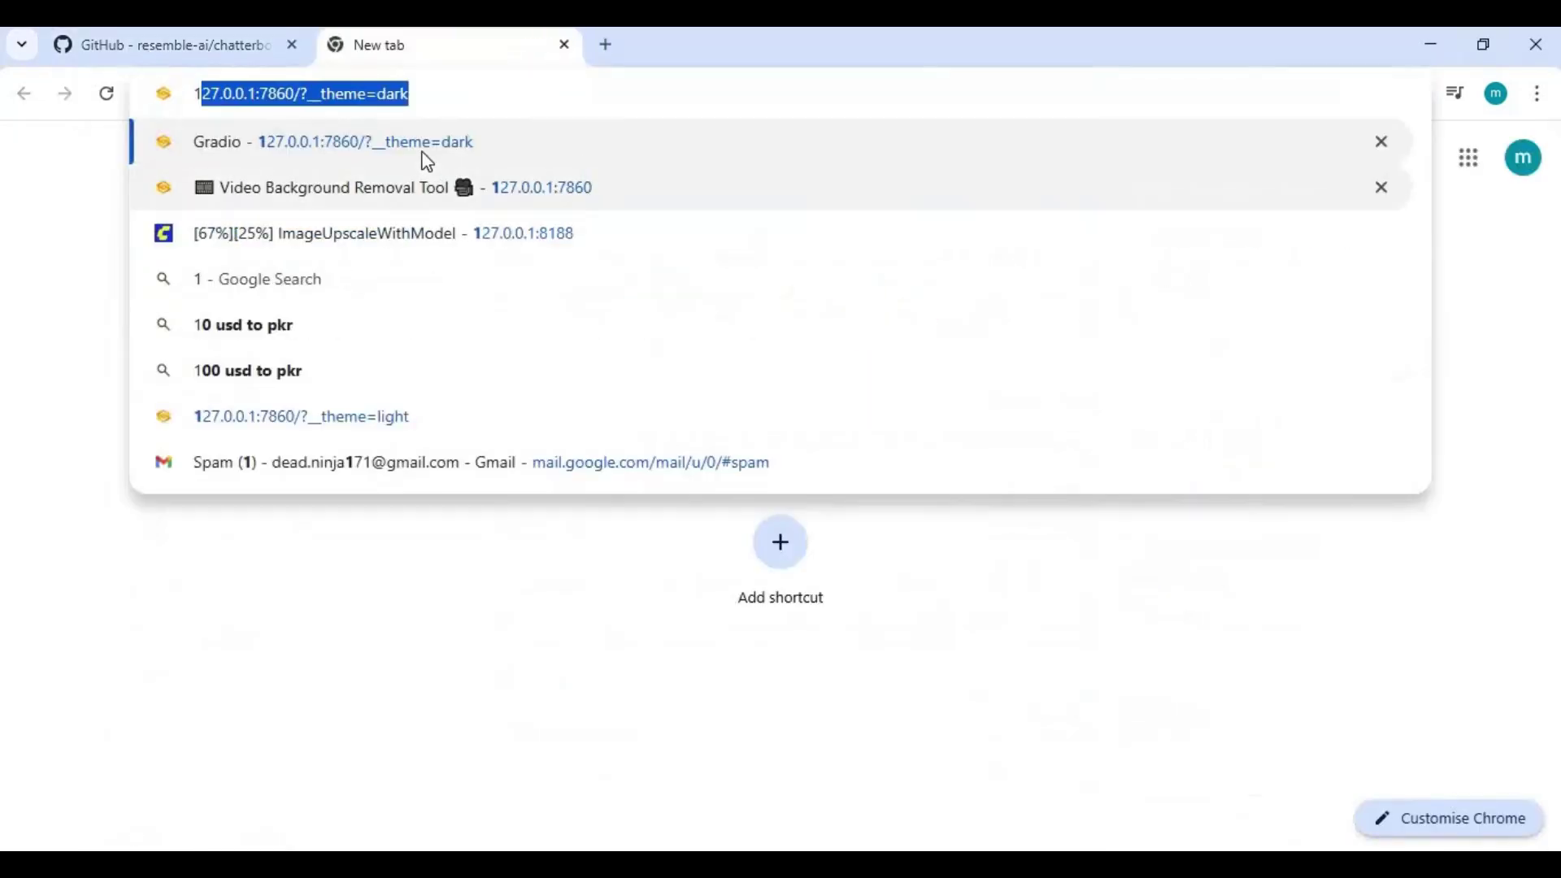
pyautogui.click(425, 153)
pyautogui.scroll(-6, 633, 315)
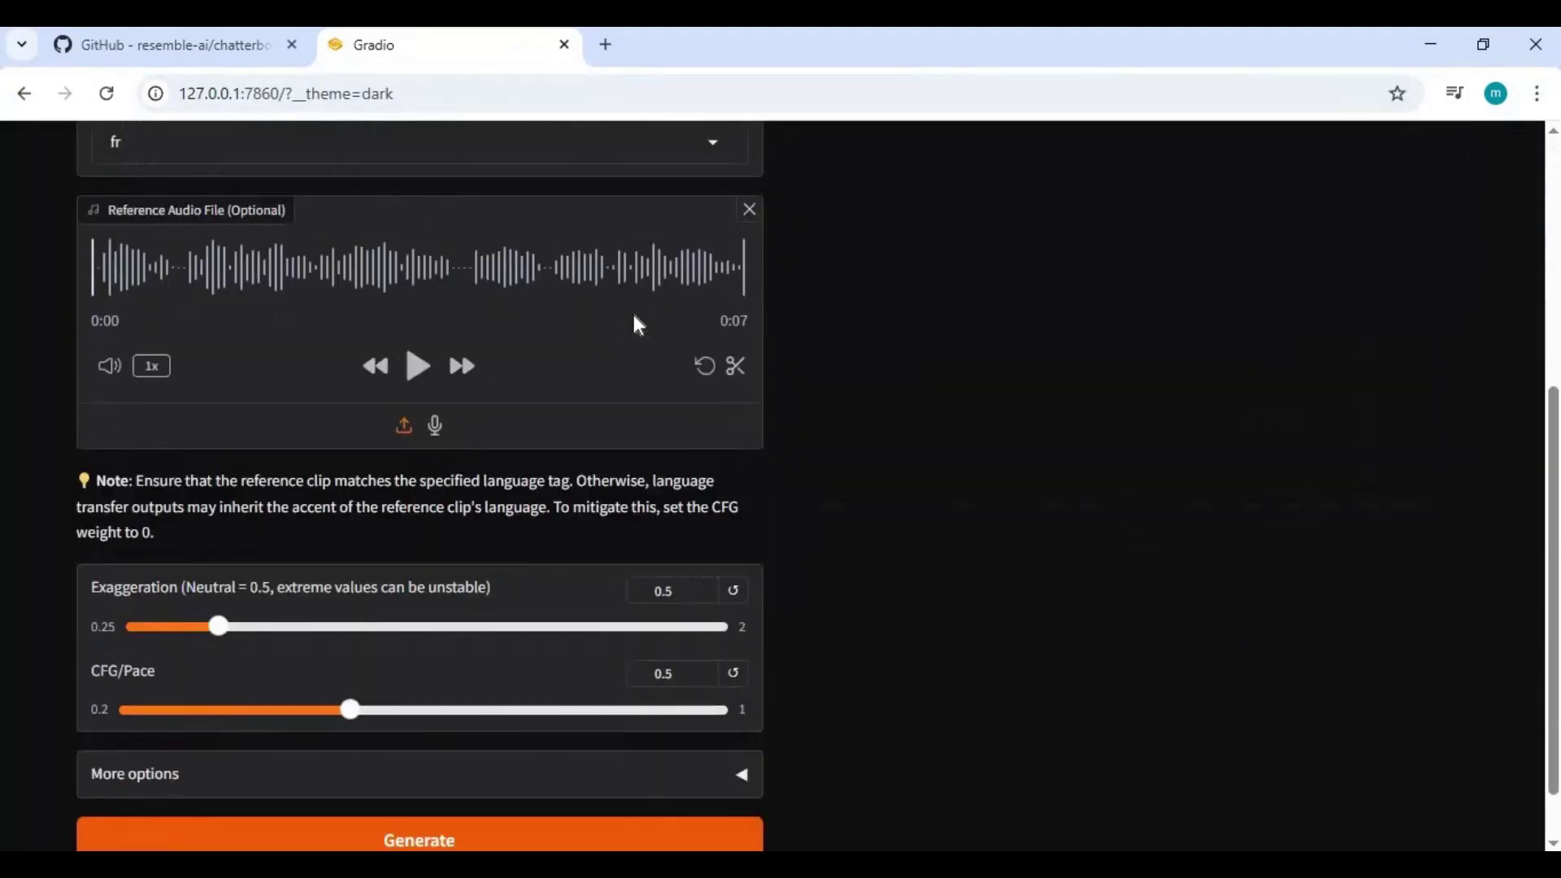
pyautogui.scroll(6, 641, 325)
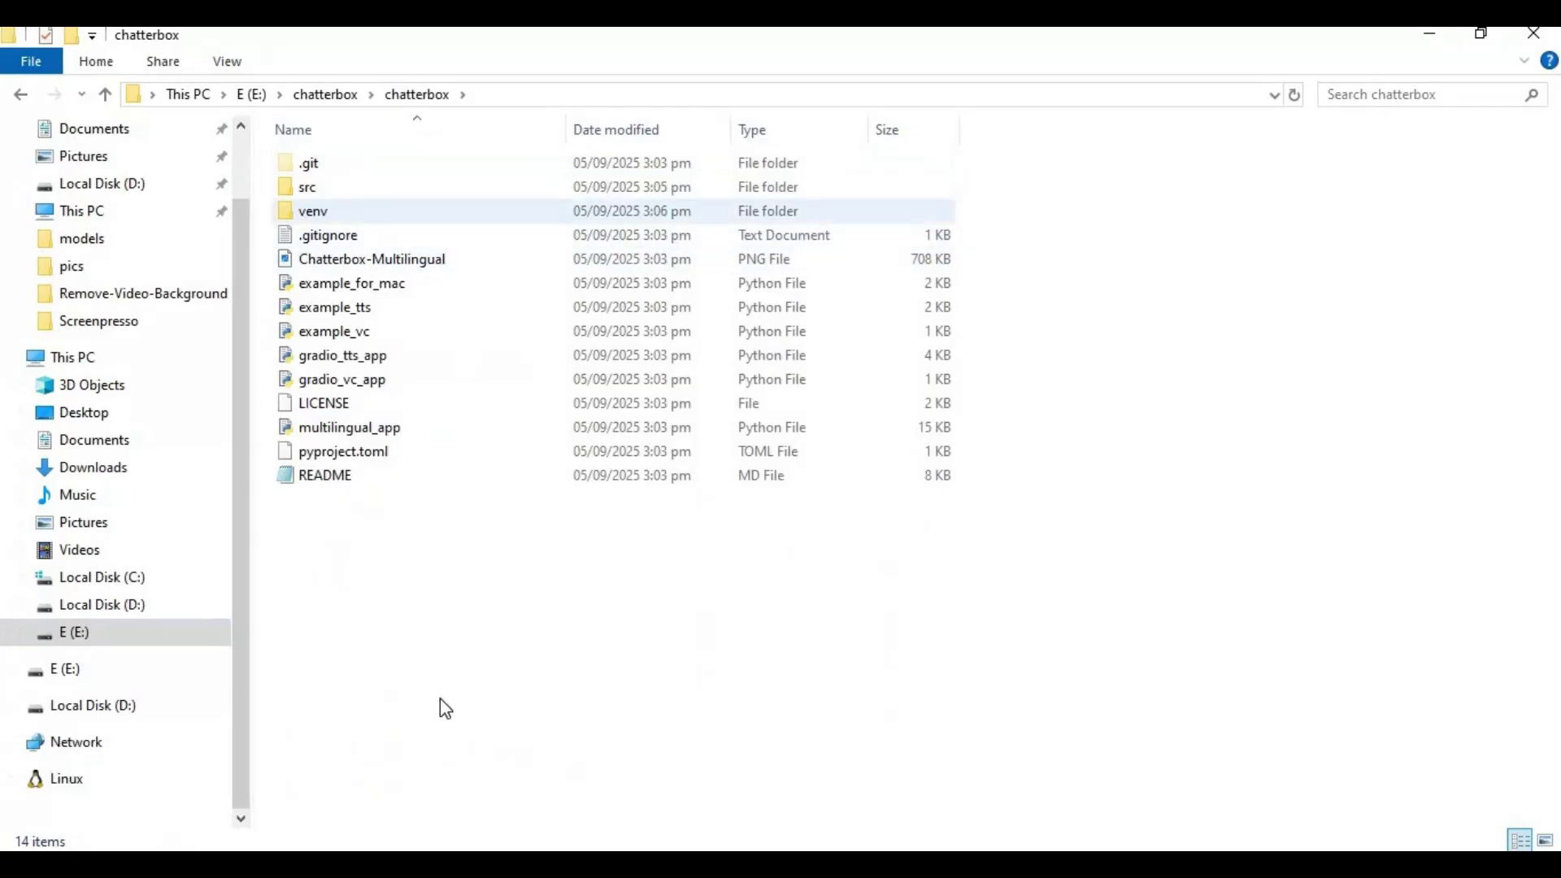
# Create a new text document in the chatterbox folder and open it in Notepad.
pyautogui.rightClick(460, 652)
pyautogui.moveTo(550, 598)
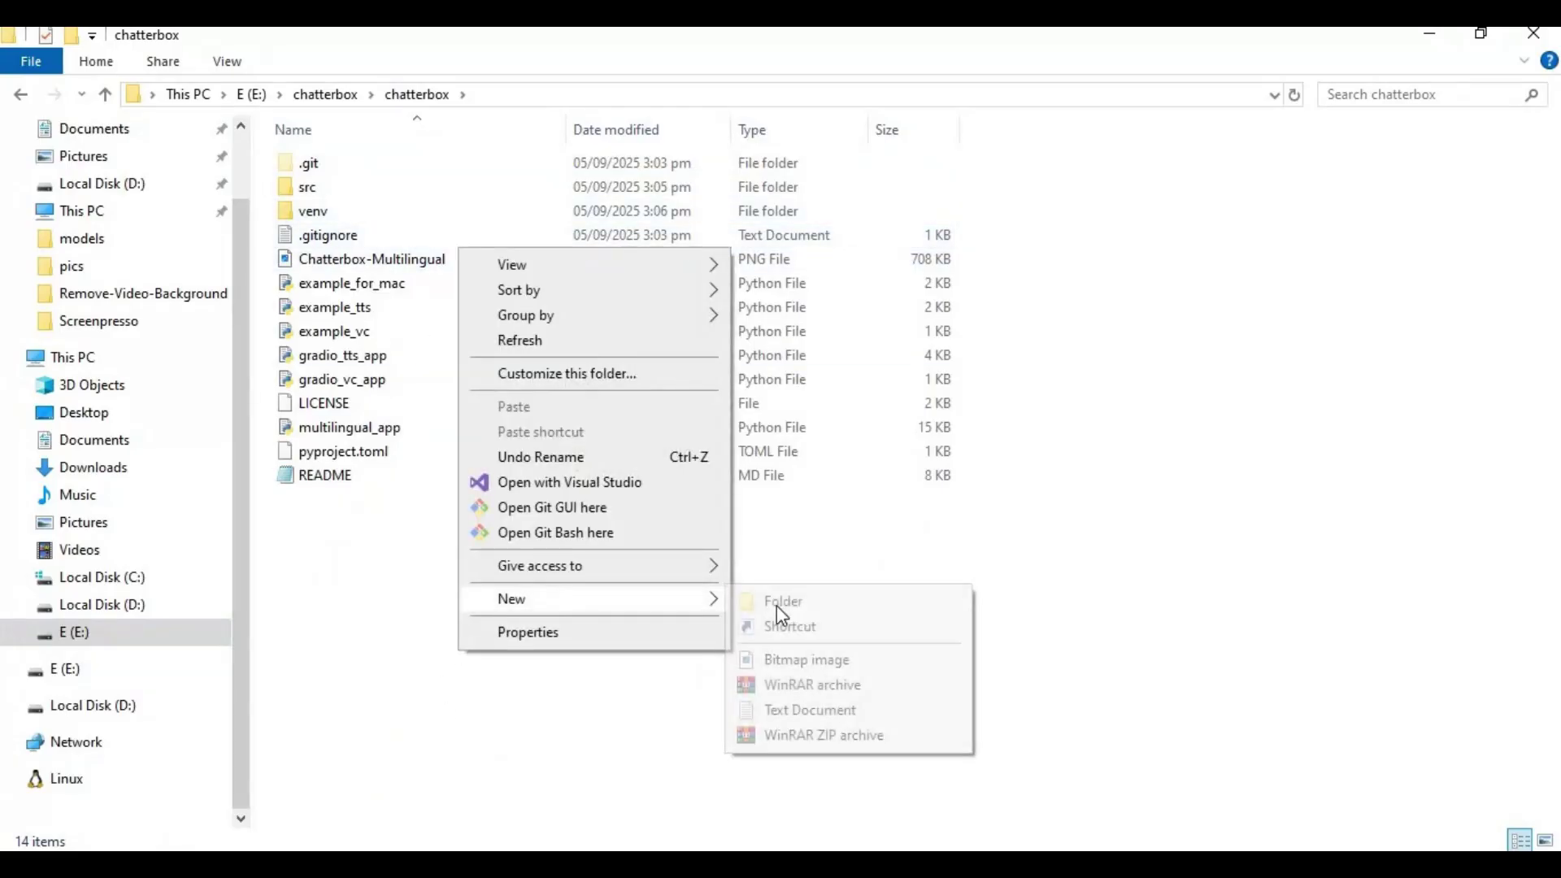
pyautogui.click(816, 714)
pyautogui.click(575, 637)
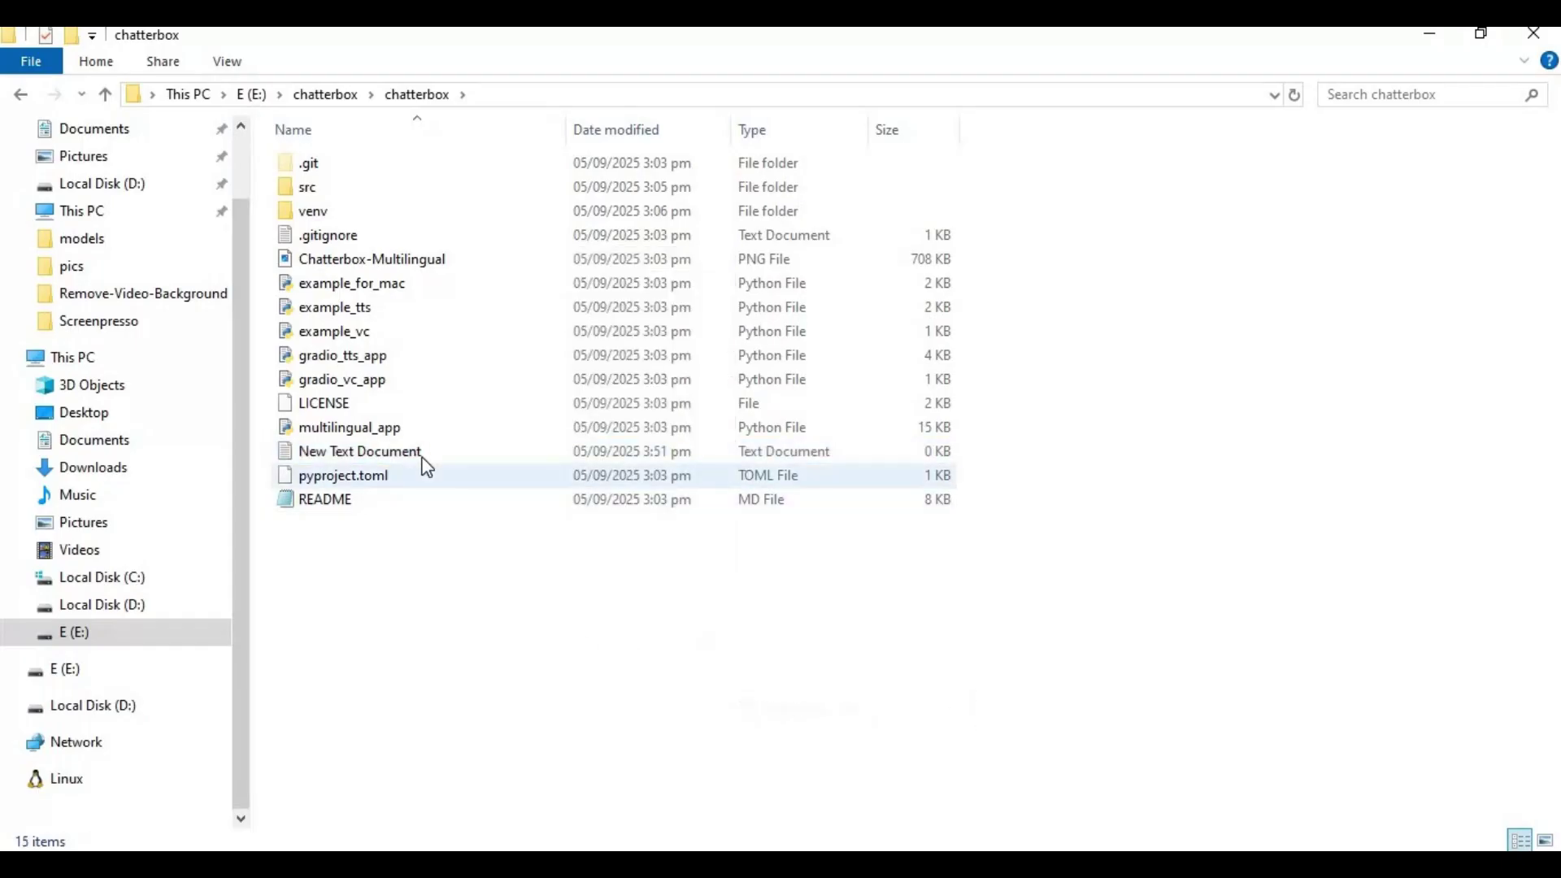
pyautogui.doubleClick(410, 456)
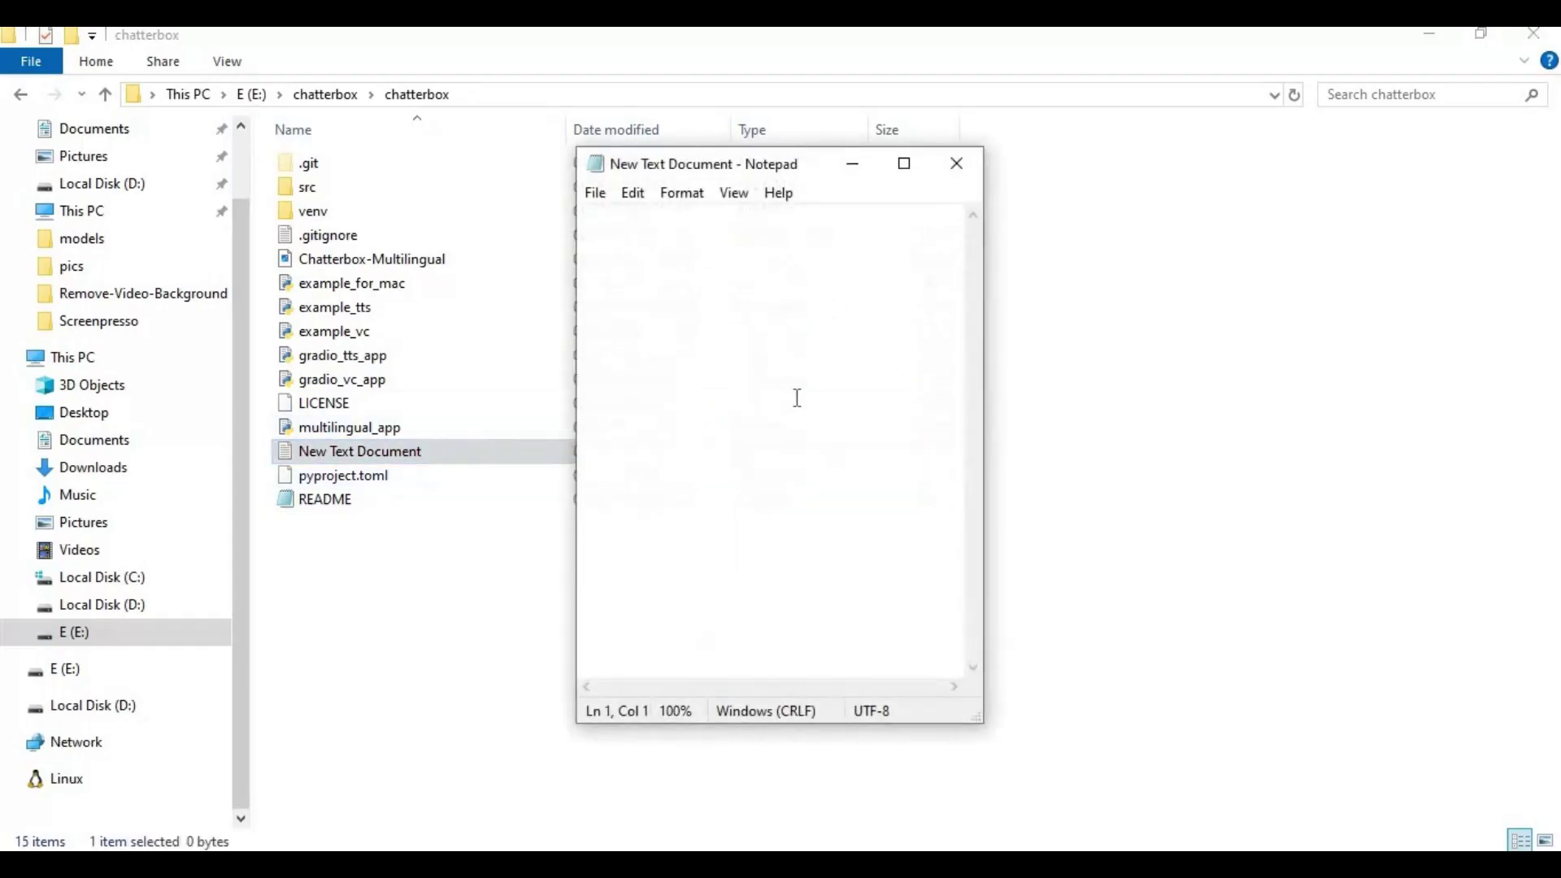
pyautogui.write('@')
pyautogui.write('echo of')
pyautogui.write('f ')
pyautogui.write('call ve')
pyautogui.write('nv\\sc')
pyautogui.write('ripts')
pyautogui.write('\\acti')
pyautogui.write('vat')
pyautogui.write('e')
pyautogui.press('Return')
pyautogui.write('p')
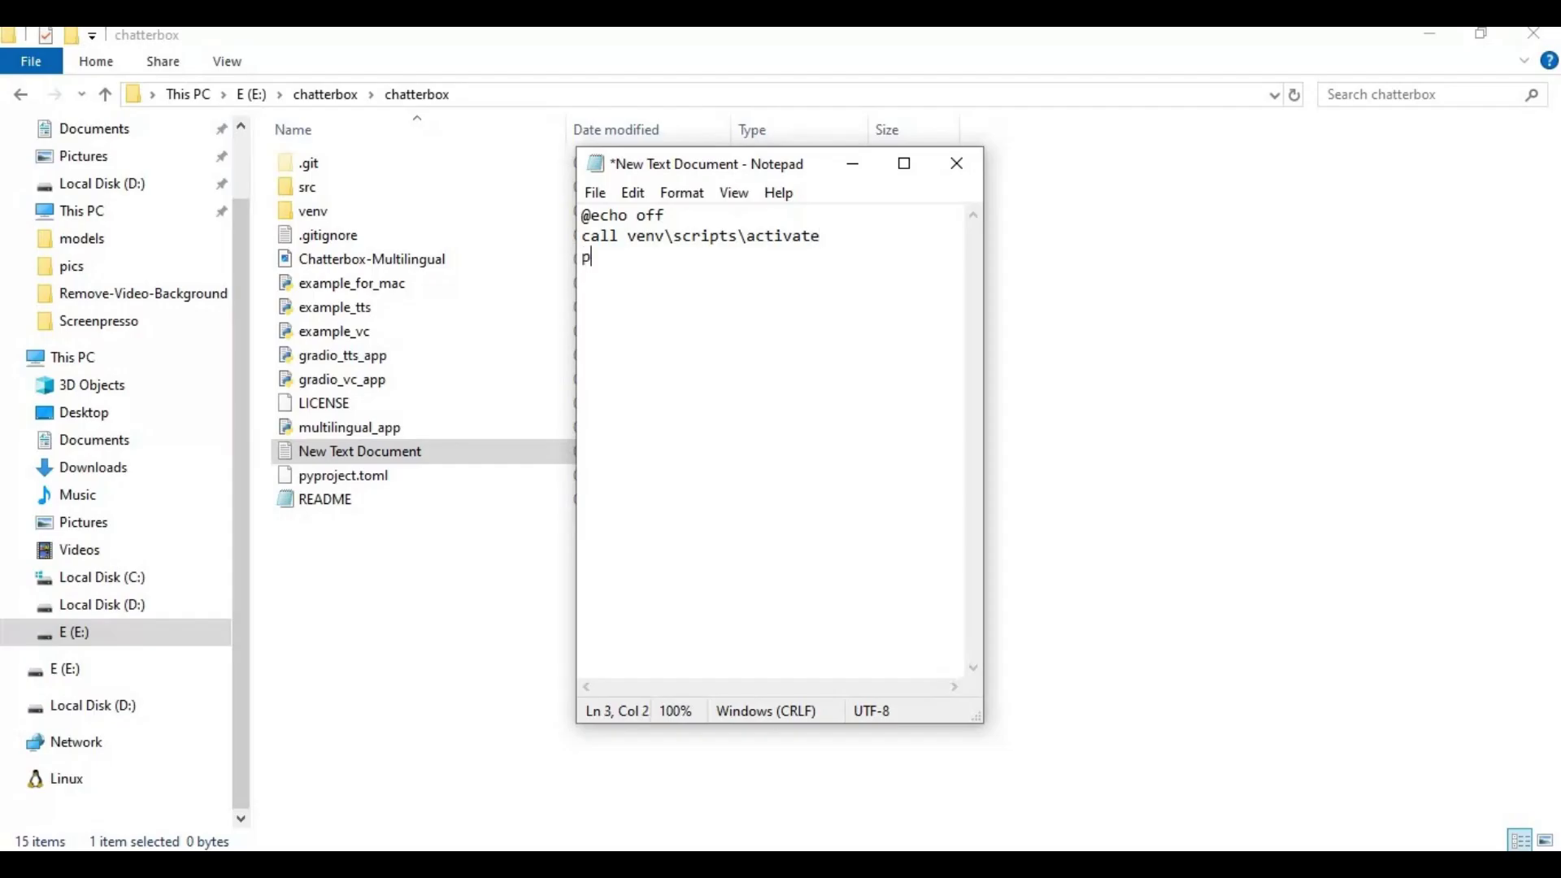
pyautogui.write('ython multilang')
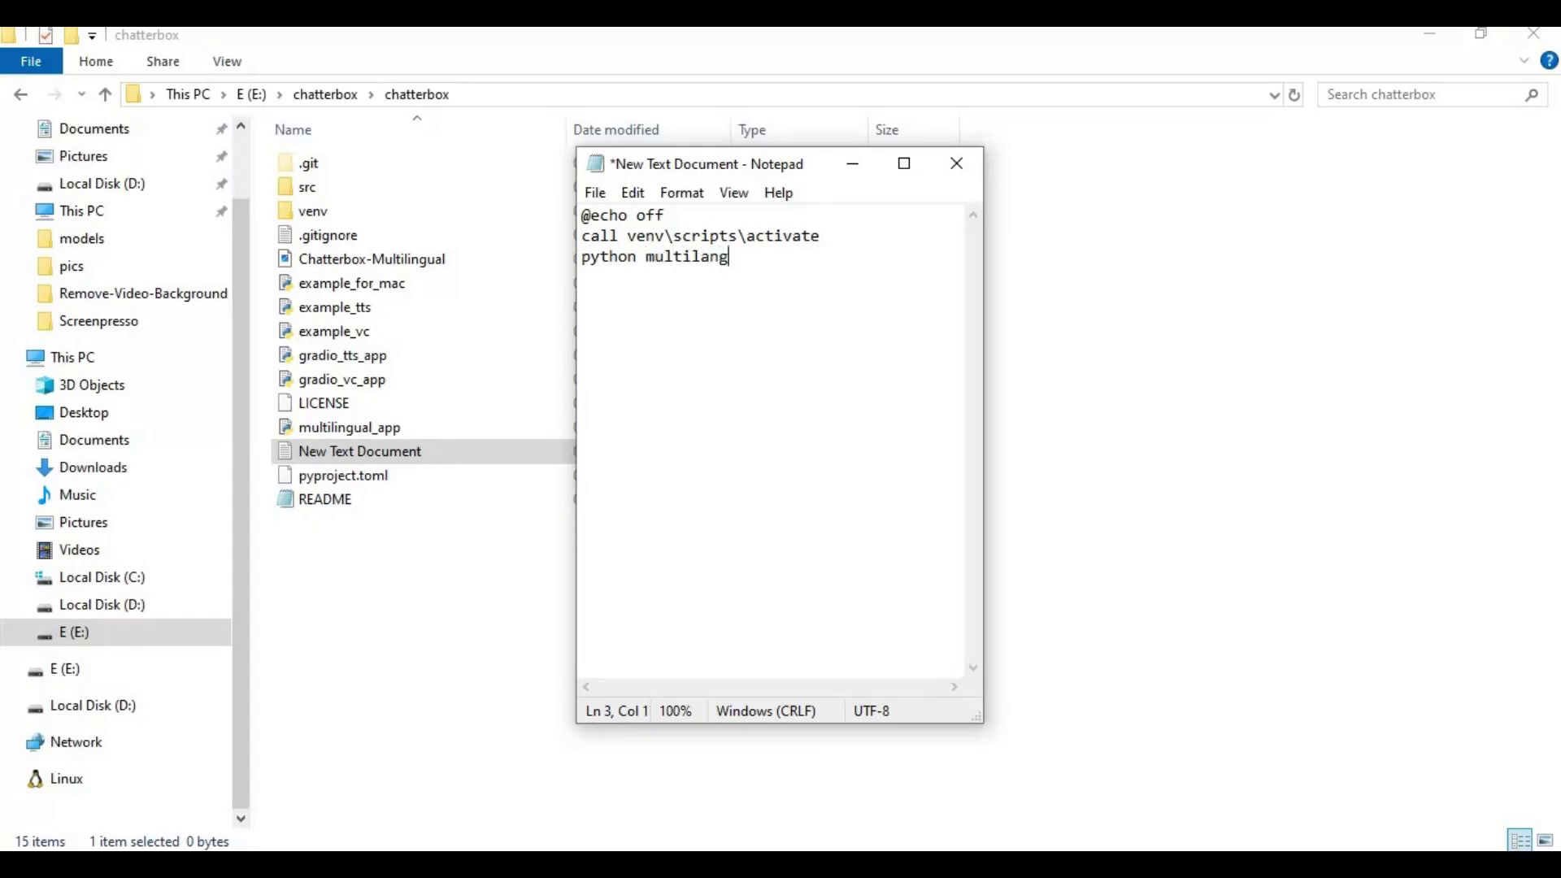
pyautogui.write('ual_app.py')
pyautogui.press('Return')
pyautogui.write('pause')
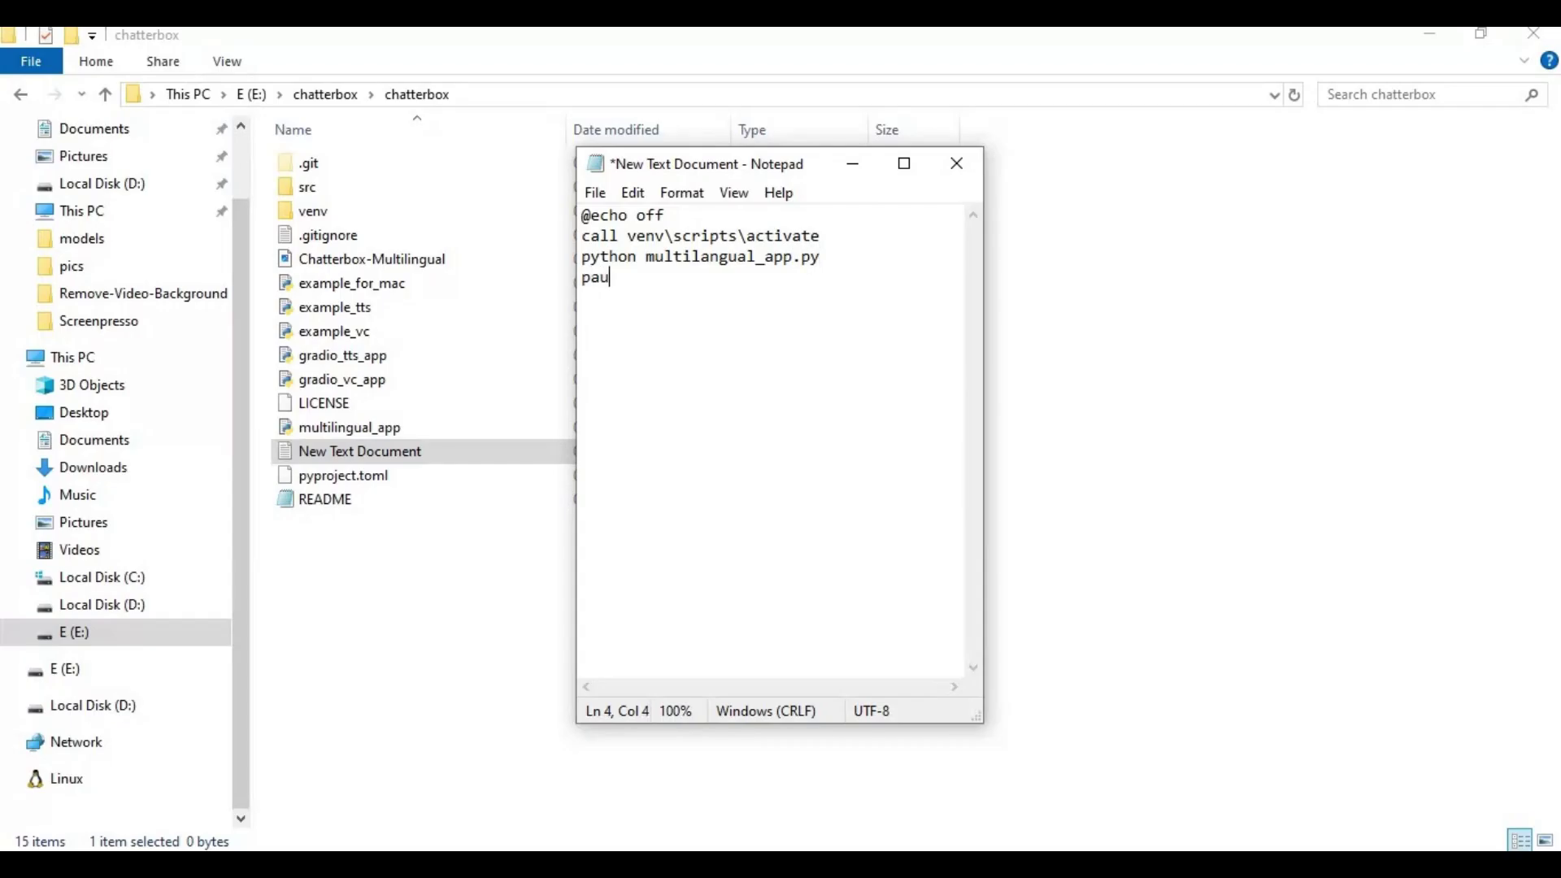
pyautogui.click(595, 193)
# Save the script as Run.bat in the chatterbox folder and close Notepad.
pyautogui.click(652, 320)
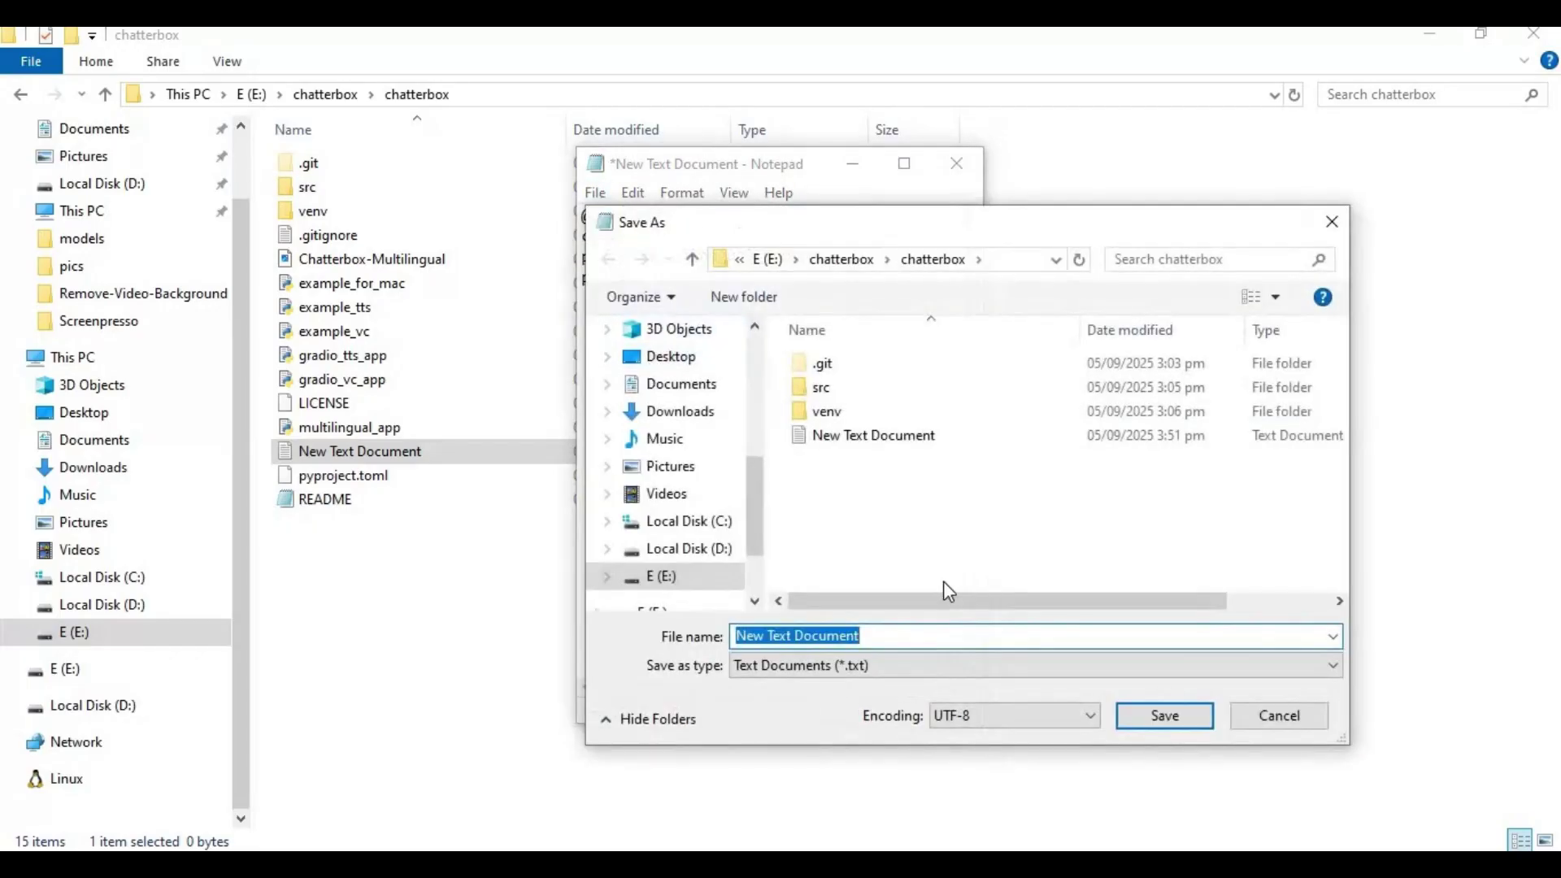
pyautogui.write('Run.')
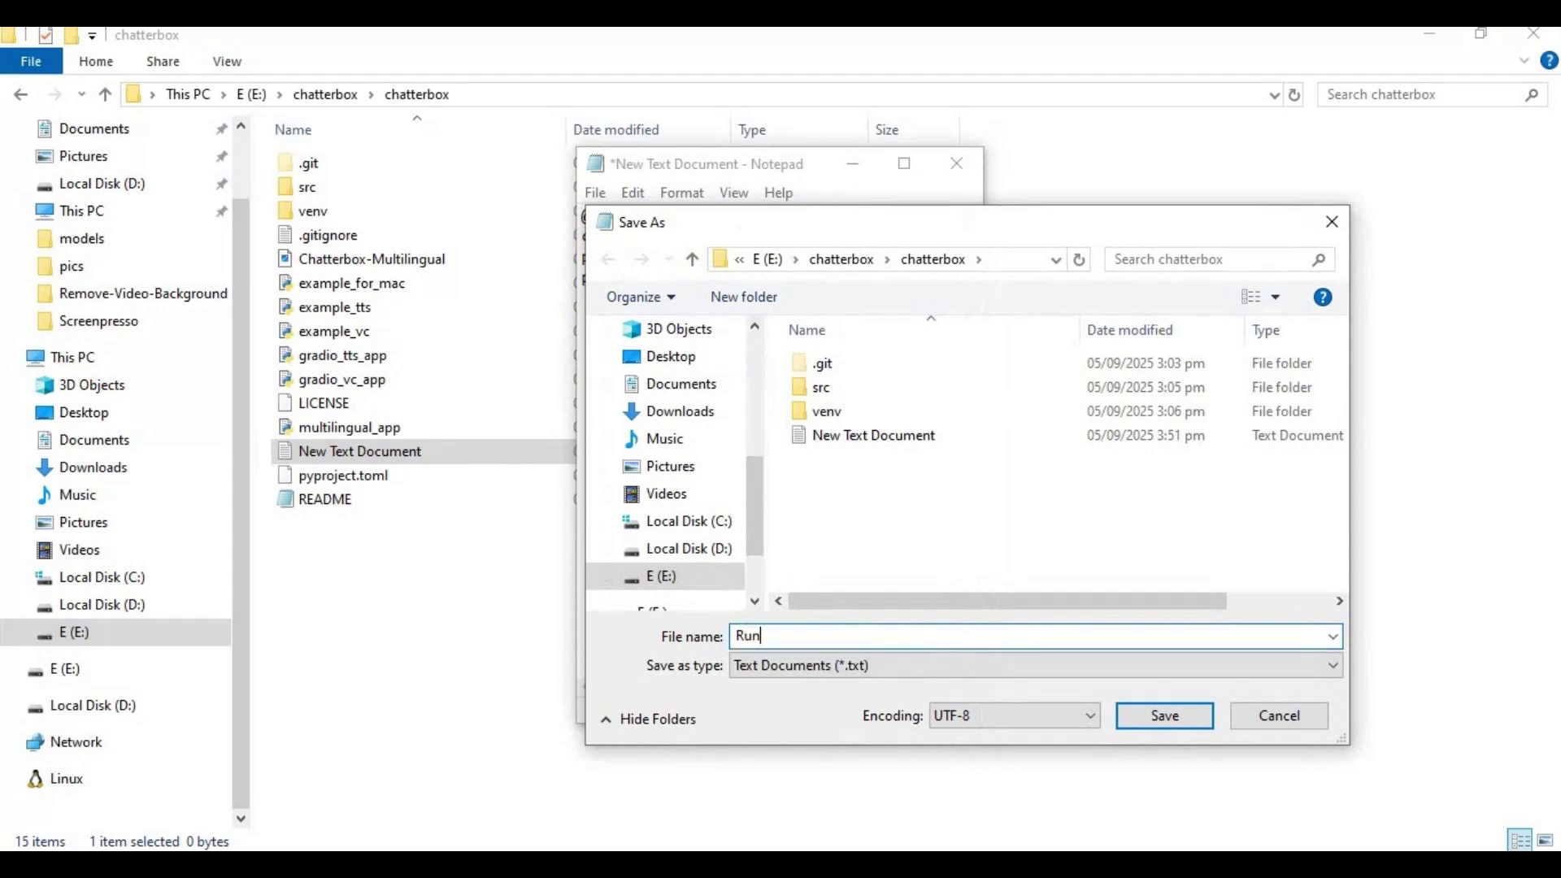
pyautogui.write('bat')
pyautogui.press('Return')
pyautogui.click(956, 163)
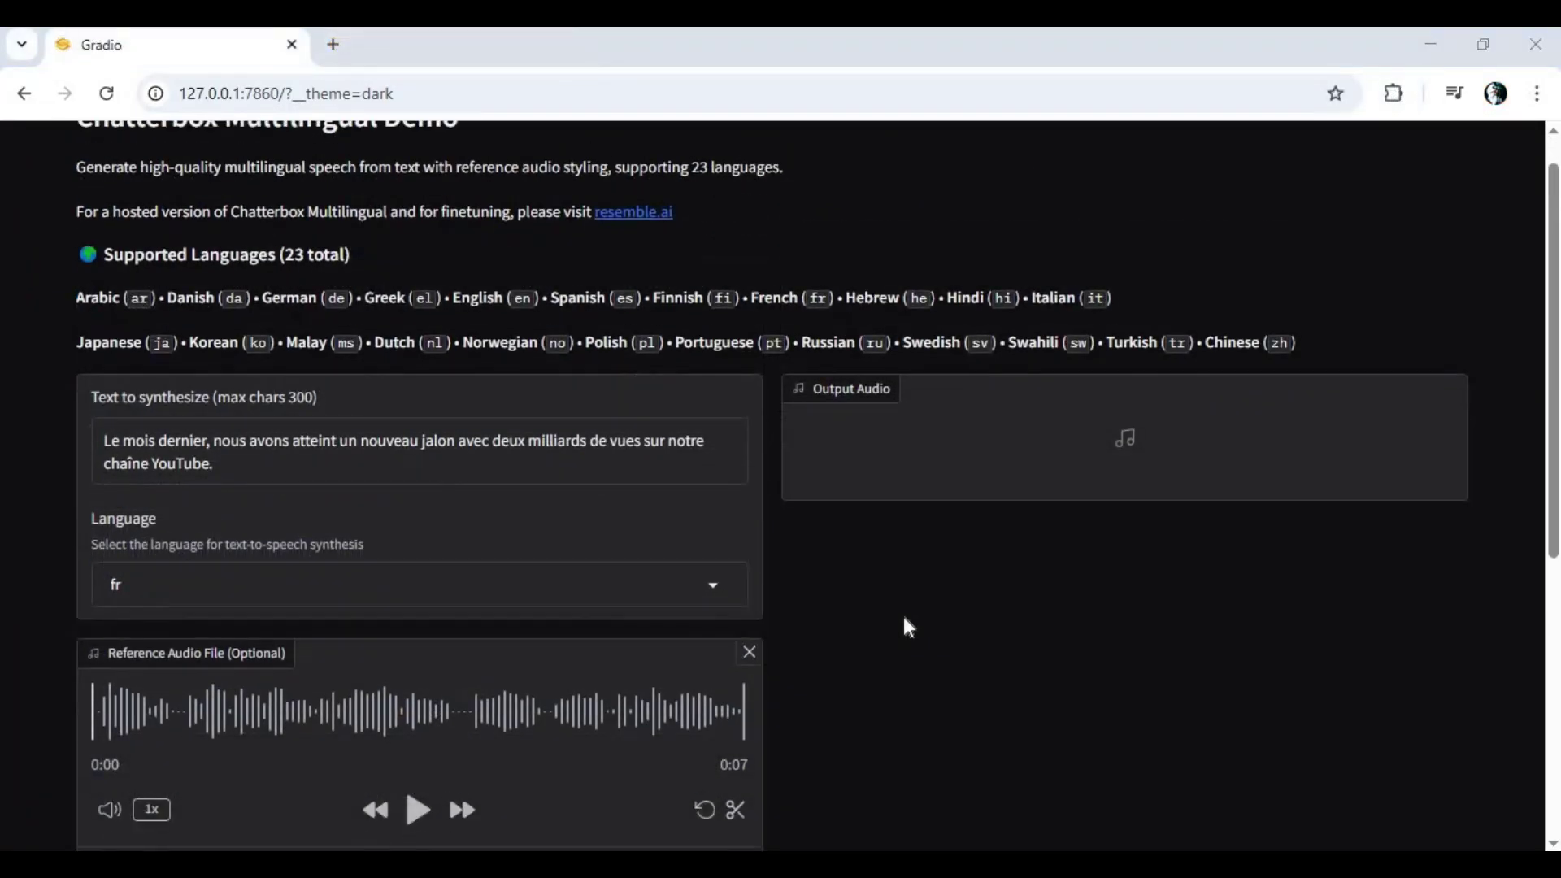
# Overwrite the French sentence with an English thank-you asking viewers to comment and subscribe.
pyautogui.scroll(-5, 904, 622)
pyautogui.scroll(-1, 910, 628)
pyautogui.scroll(5, 910, 626)
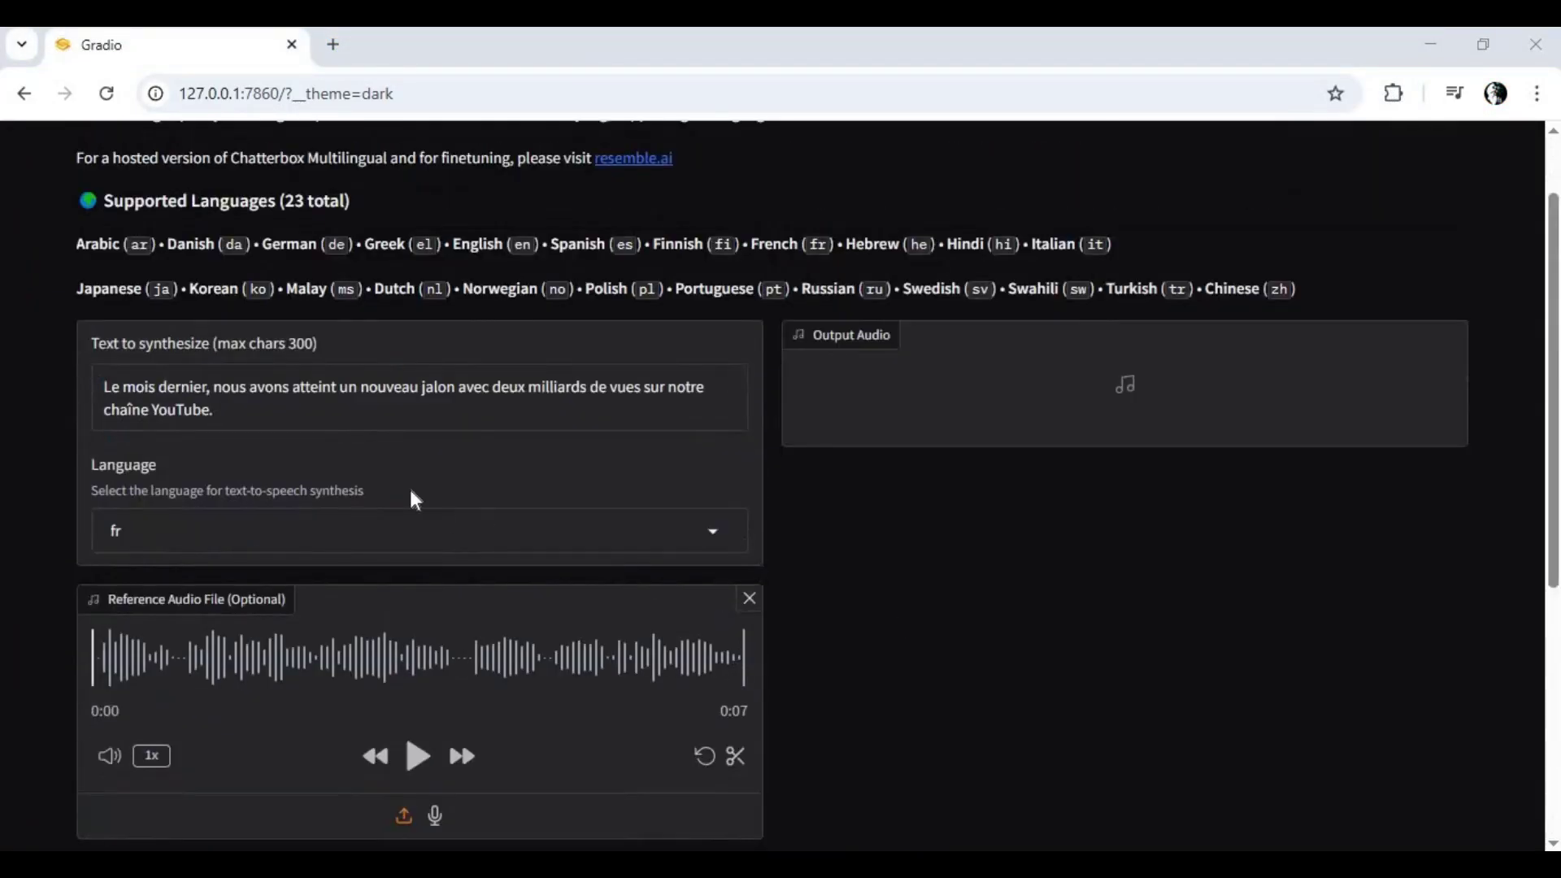
pyautogui.moveTo(286, 415); pyautogui.dragTo(24, 318)
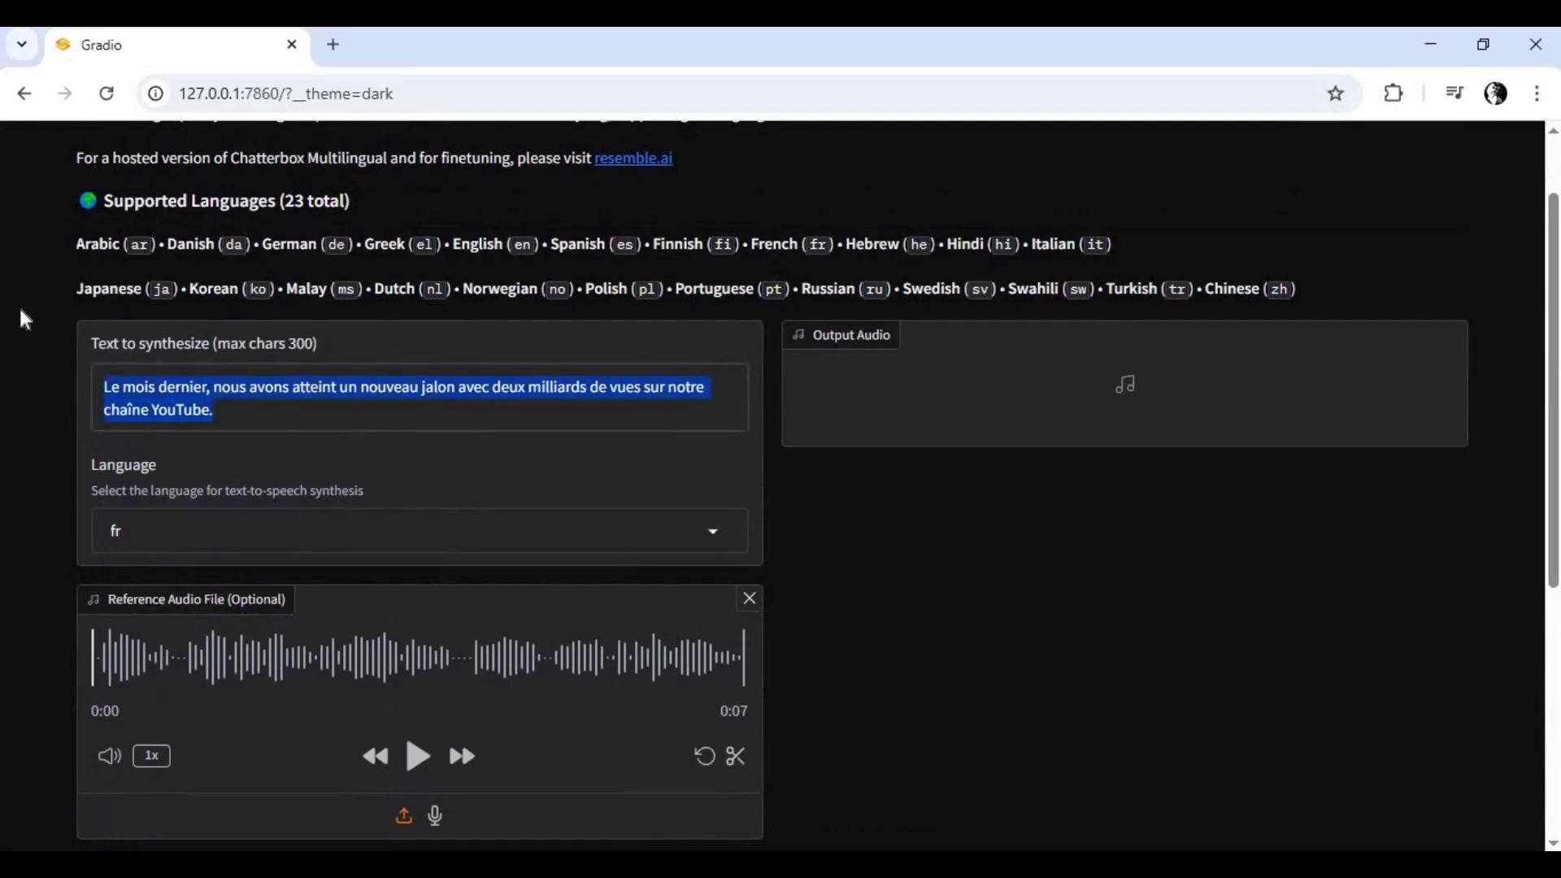
pyautogui.write('tha')
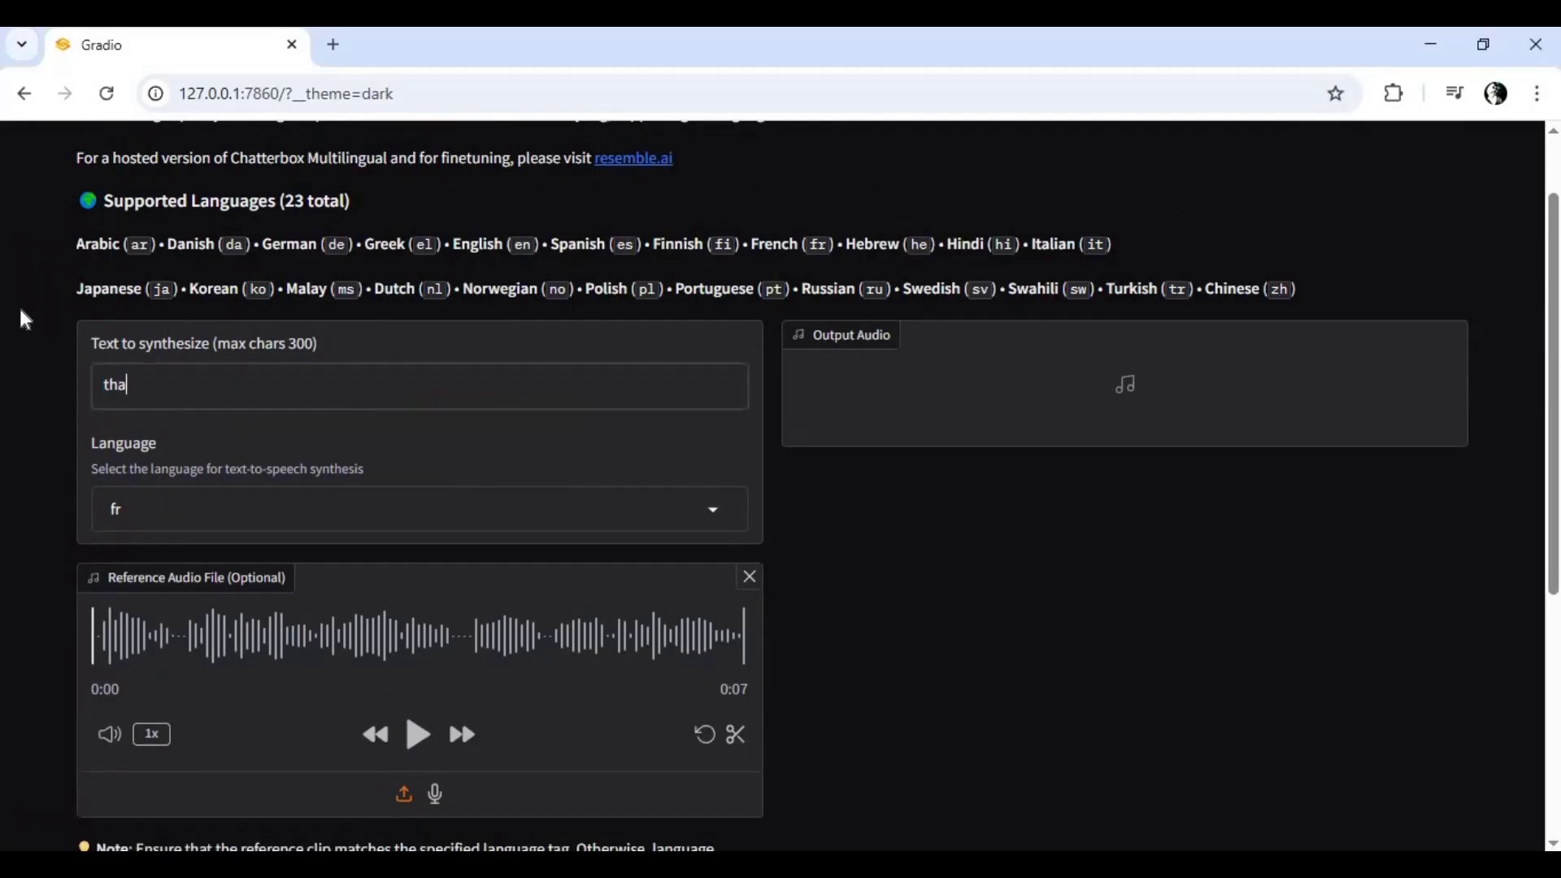
pyautogui.write('k you for watching m')
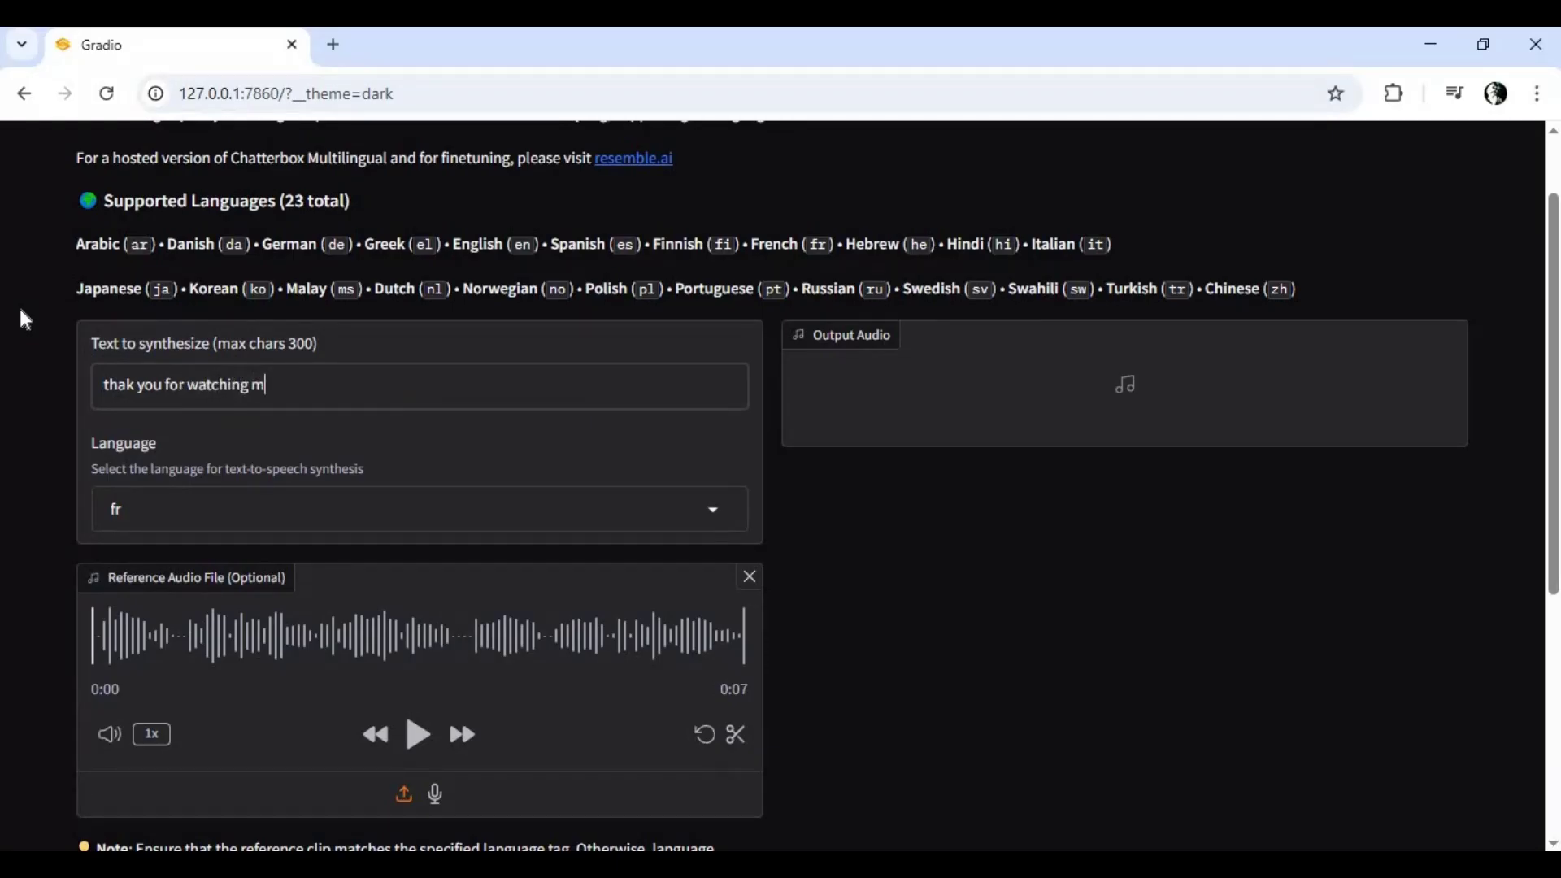
pyautogui.write('y video i hope you like')
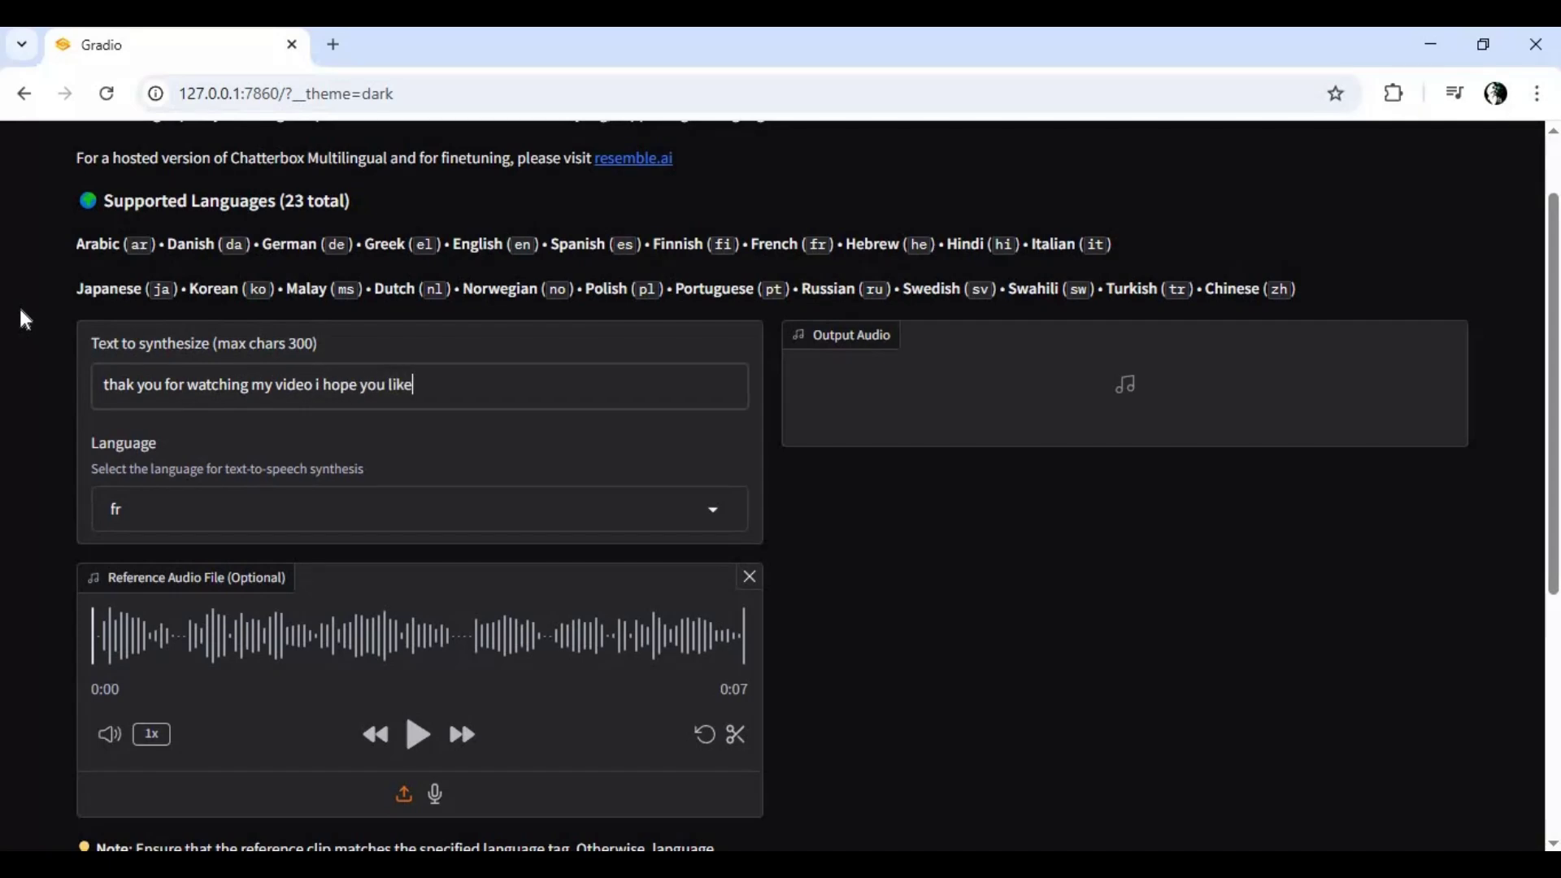
pyautogui.write(' it . if you got any quest')
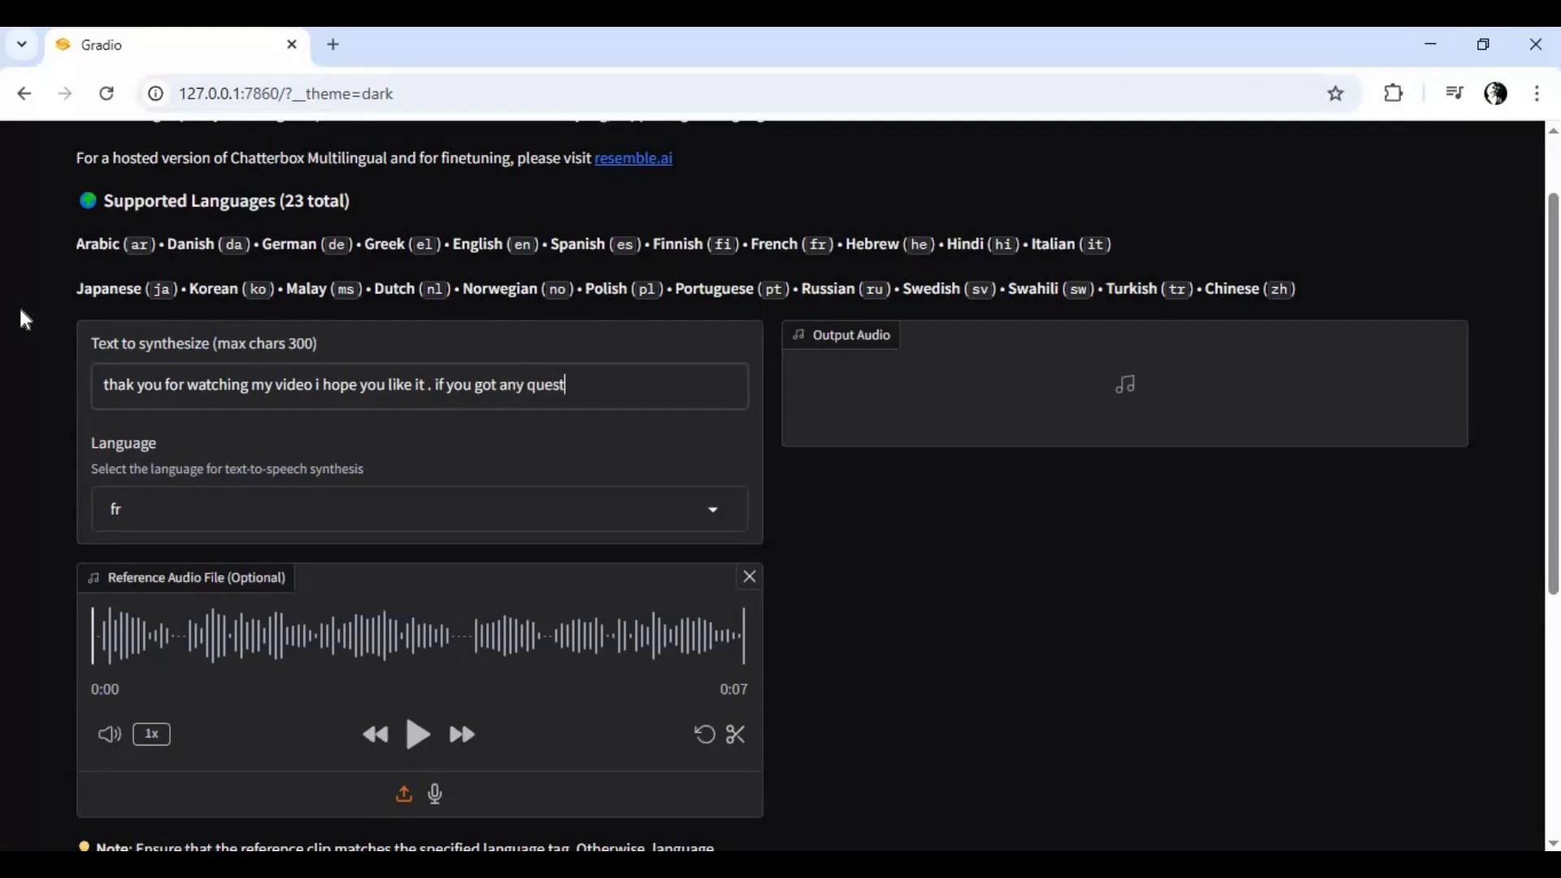
pyautogui.write('io')
pyautogui.write('n or request commen')
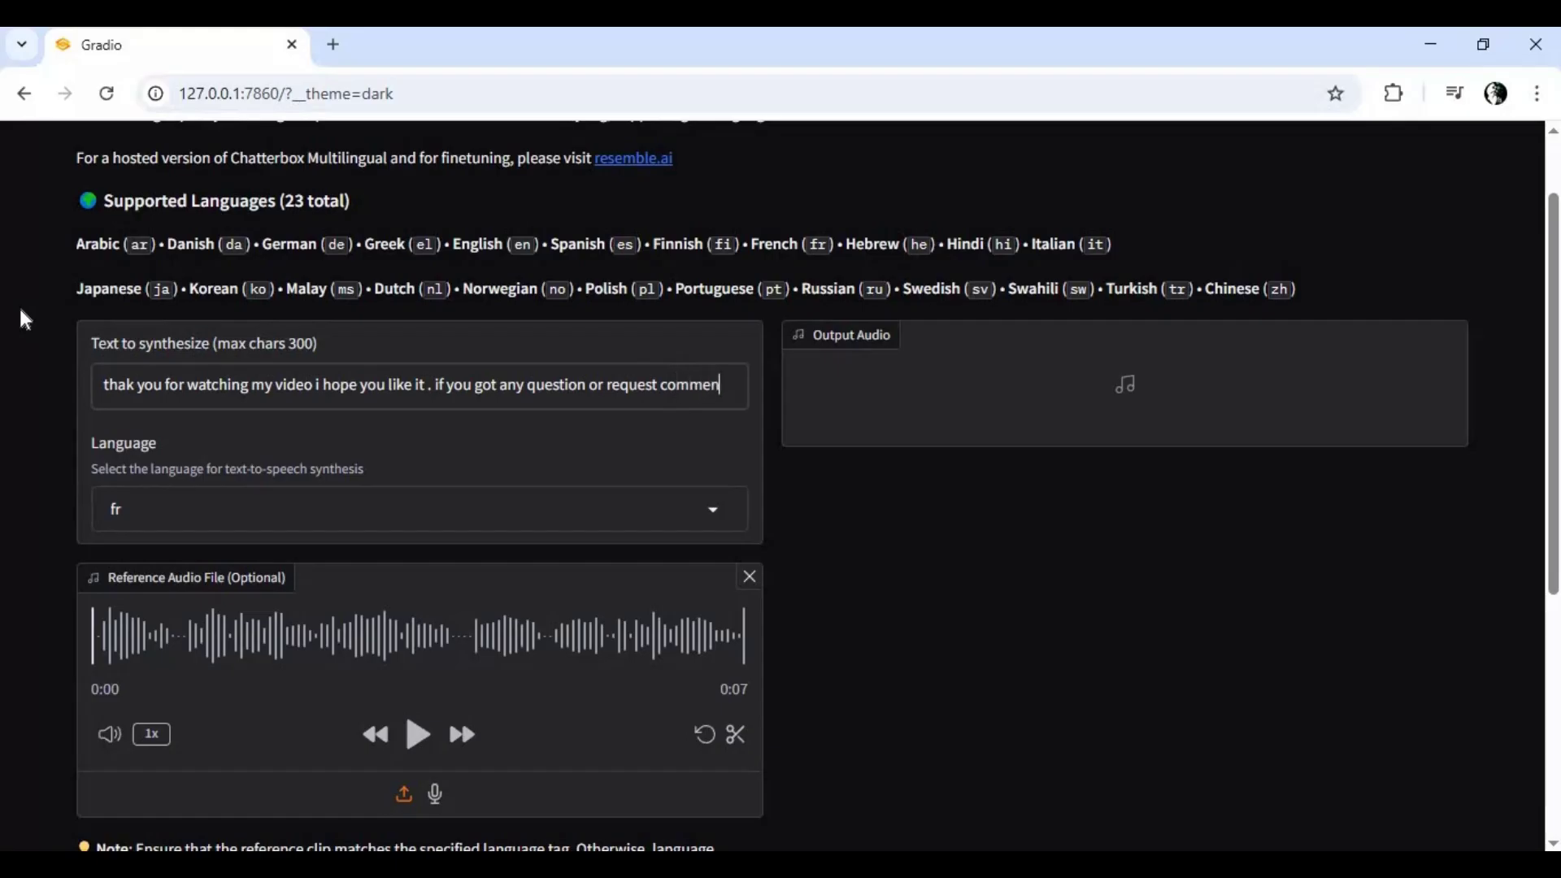
pyautogui.write('t . dont f')
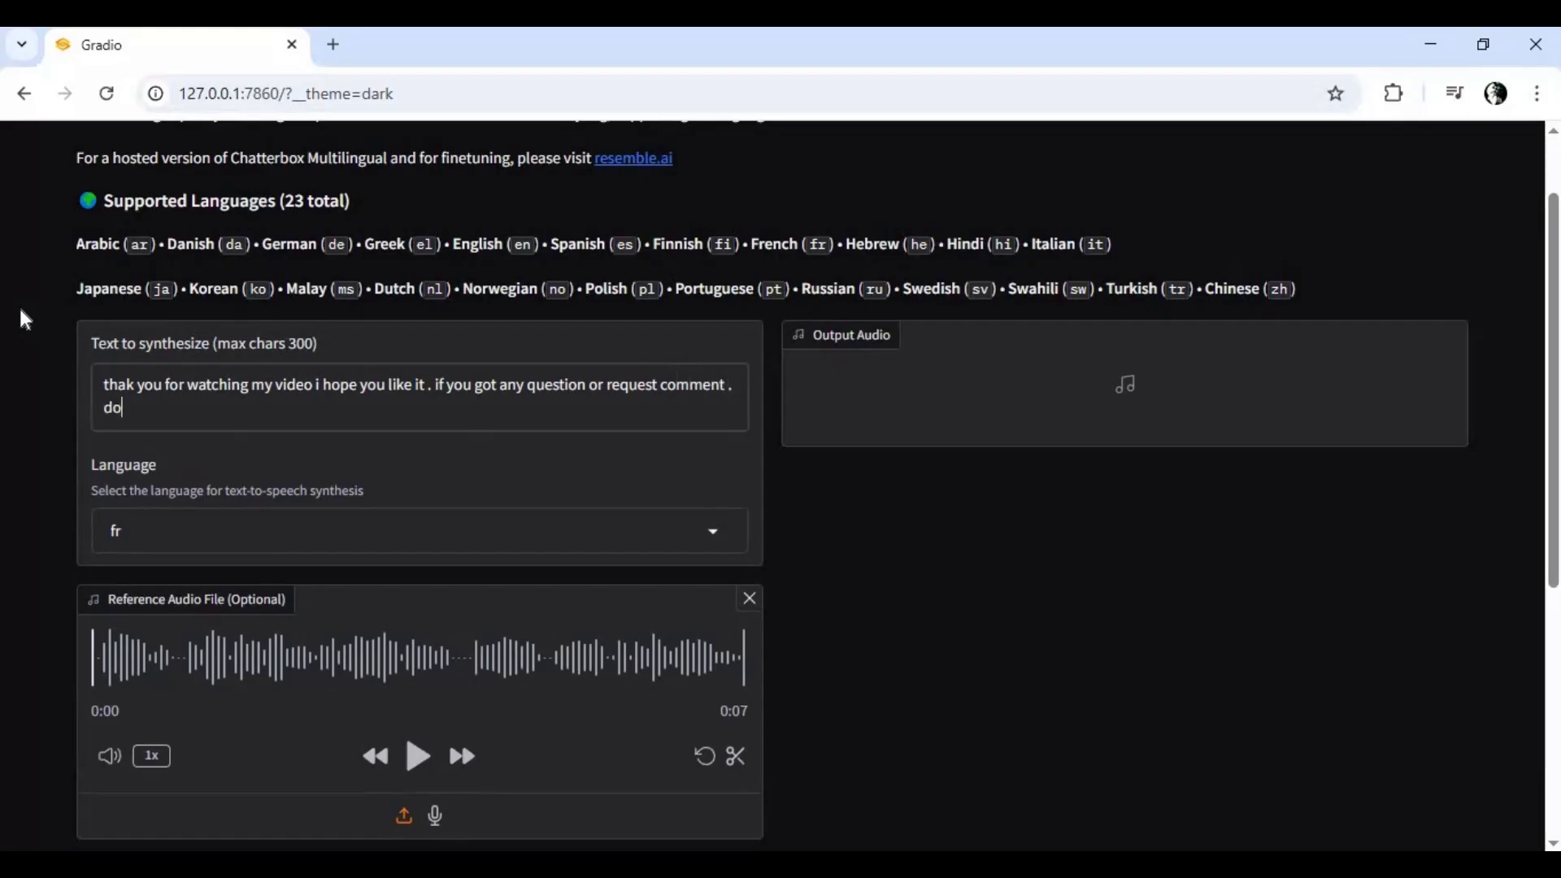
pyautogui.write('orget to subscri')
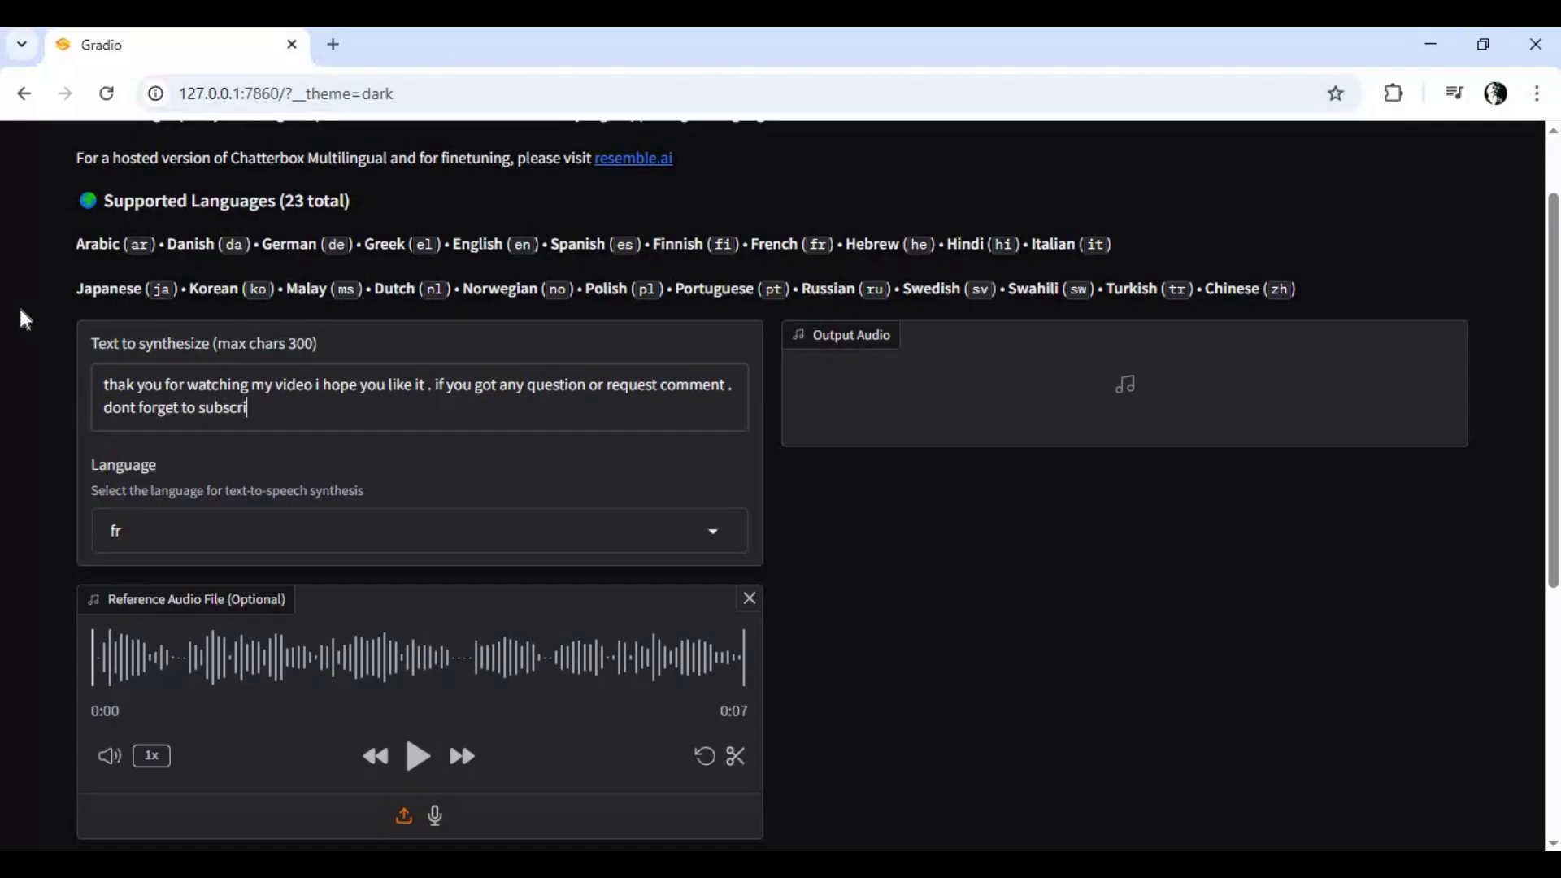
pyautogui.write('be to my youtube c')
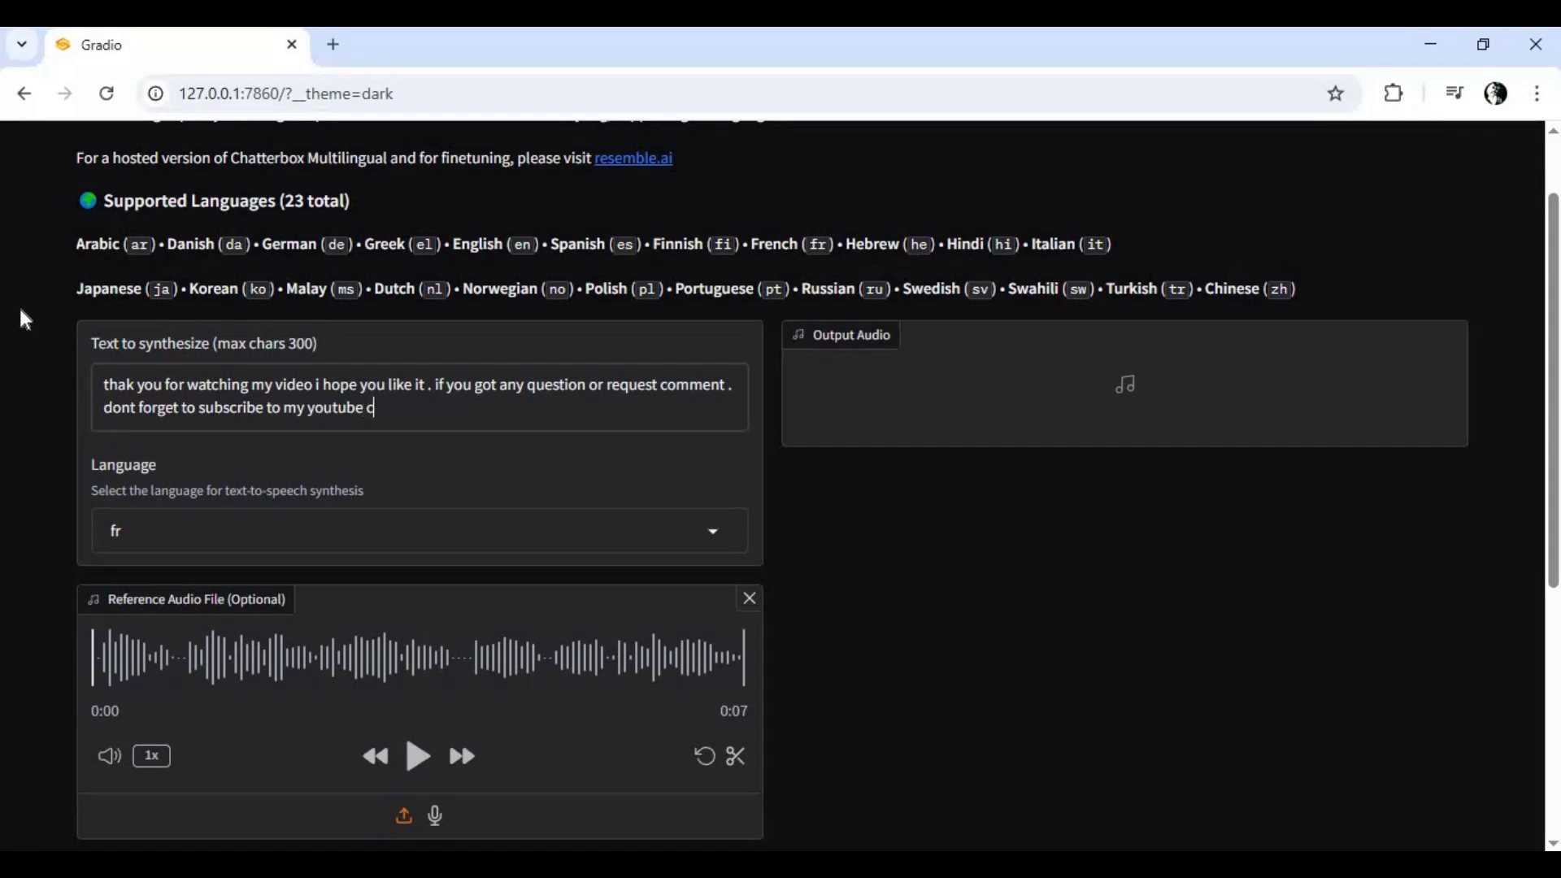
pyautogui.write('hannel . take care')
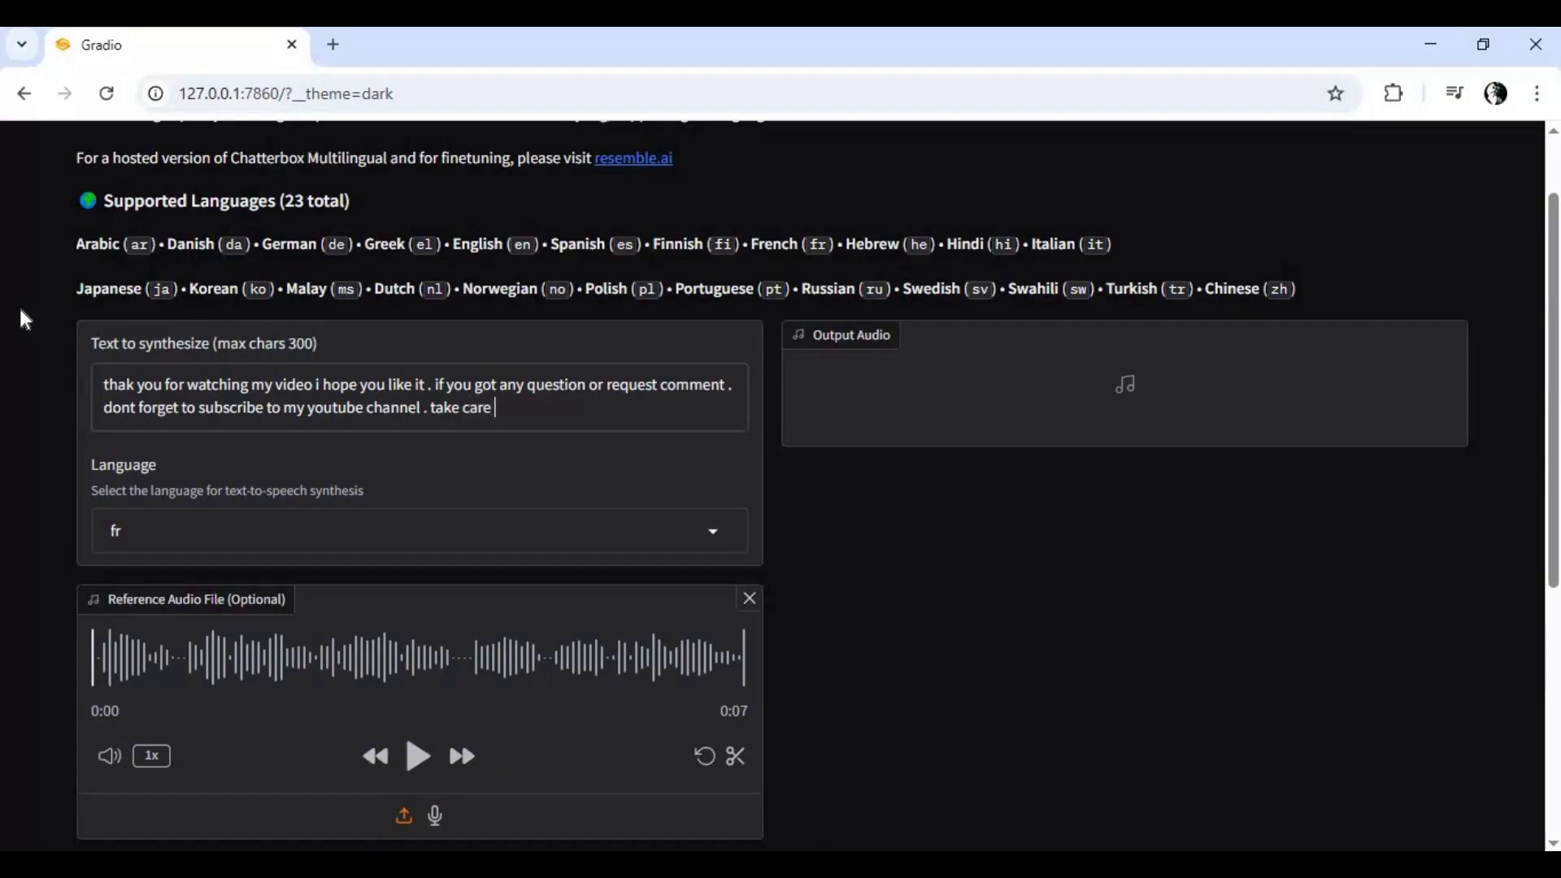
# Swap the reference audio for Clony-rmYqP and expand More options for seed and temperature.
pyautogui.scroll(-3, 583, 547)
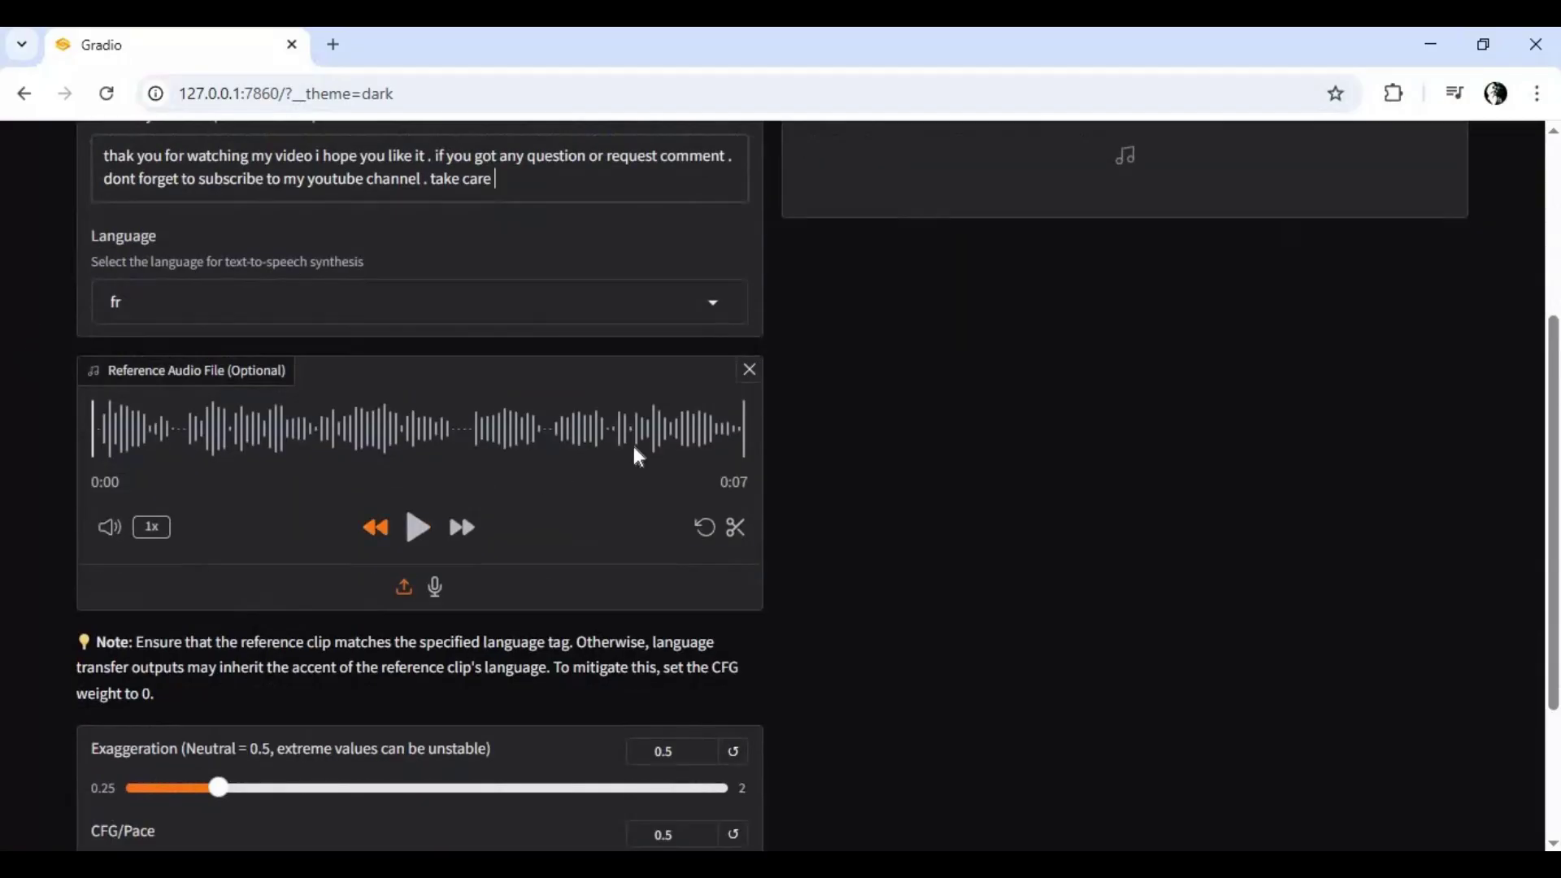
pyautogui.click(749, 376)
pyautogui.click(363, 492)
pyautogui.scroll(-3, 198, 272)
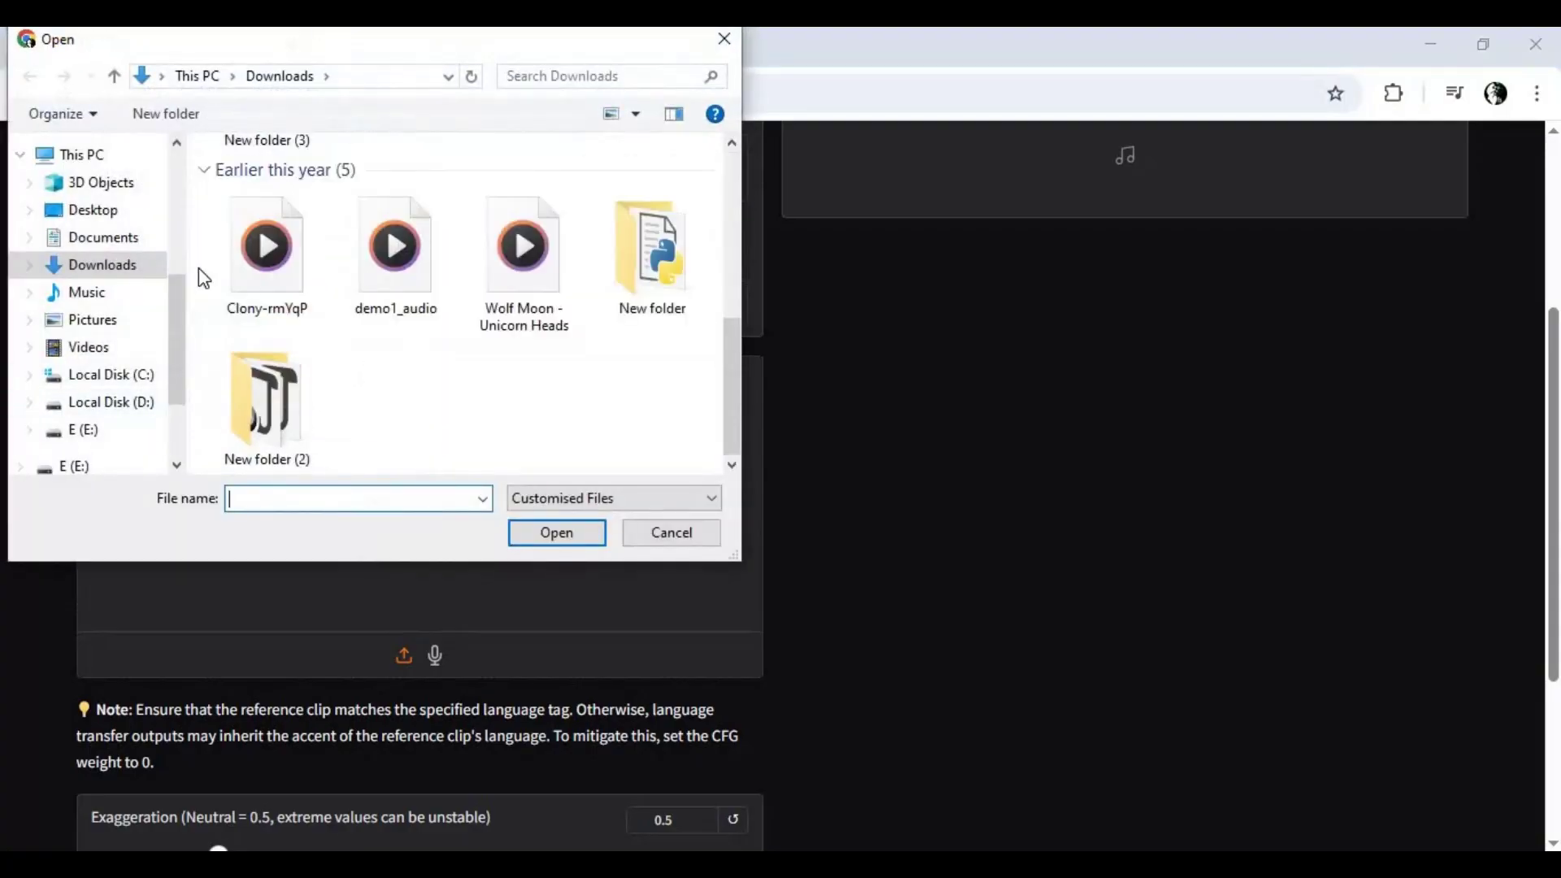
pyautogui.doubleClick(268, 258)
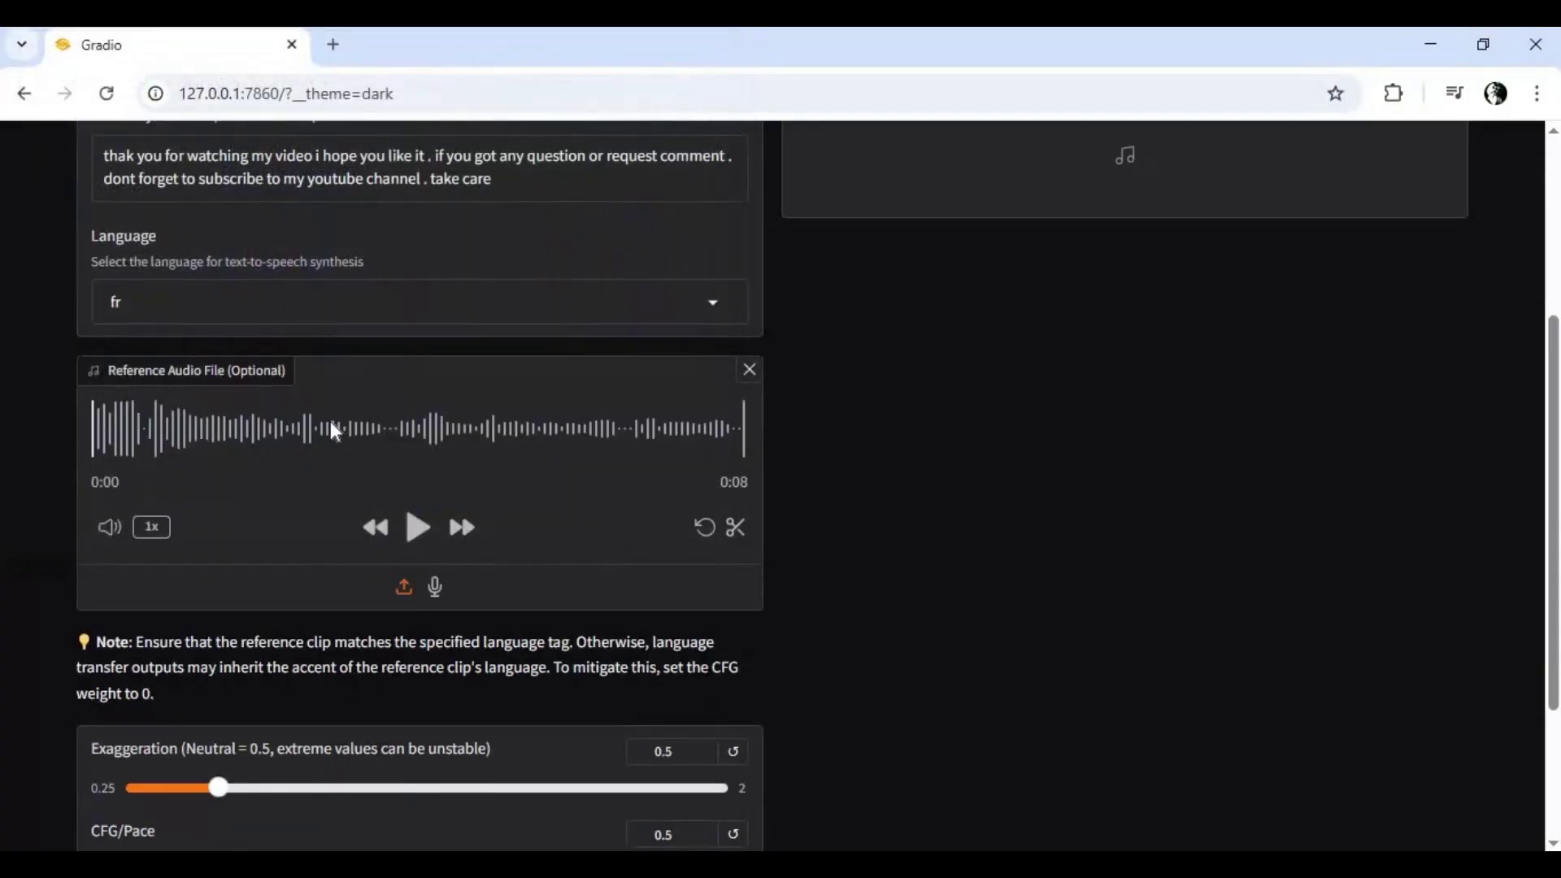
pyautogui.scroll(-3, 632, 520)
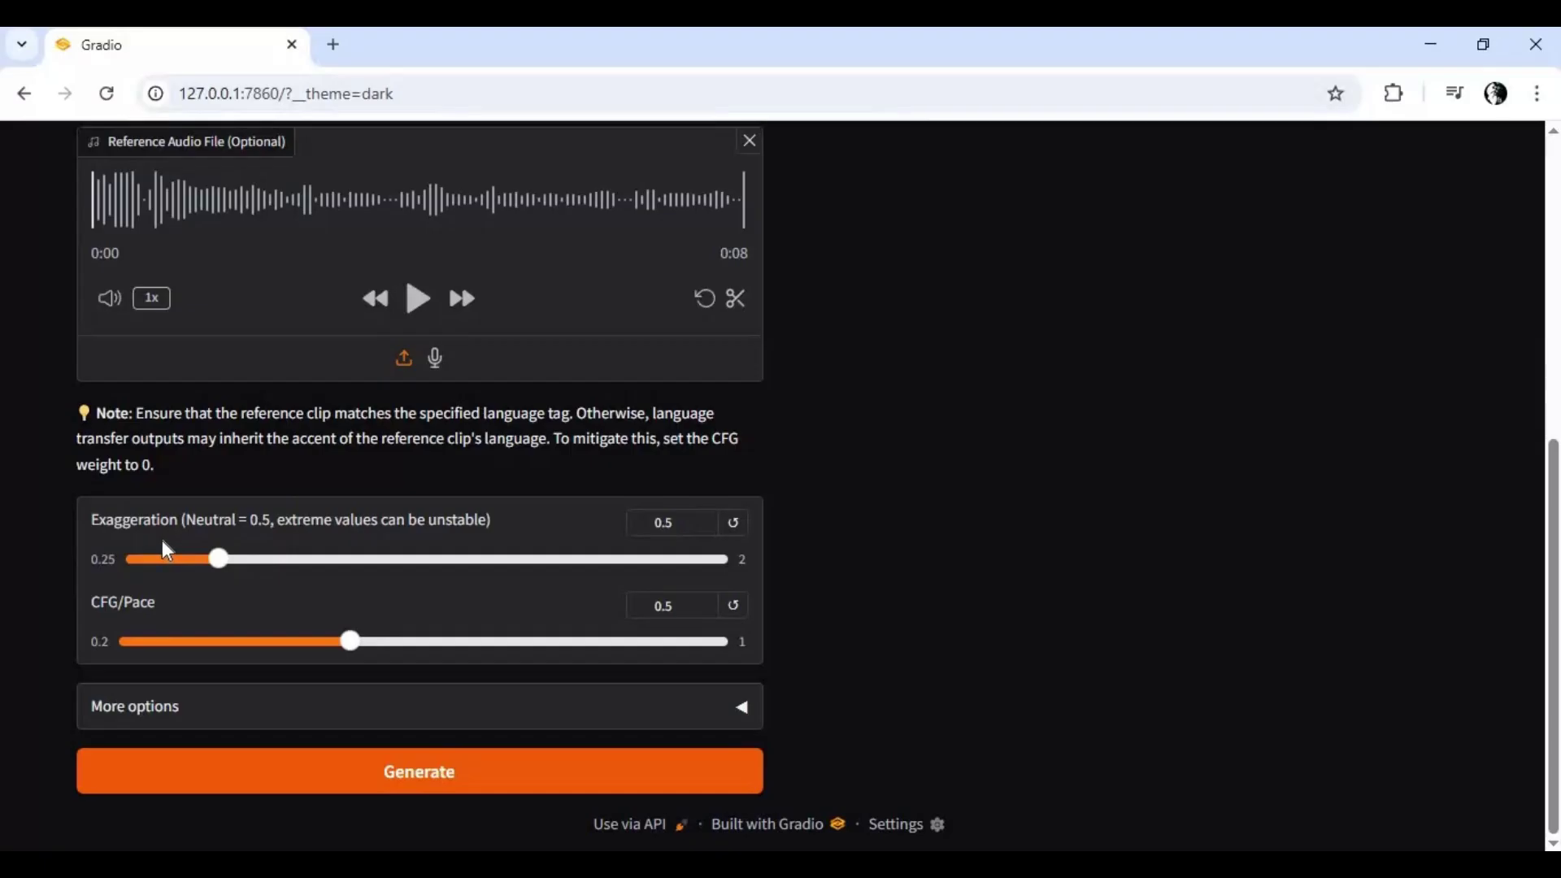
pyautogui.click(585, 709)
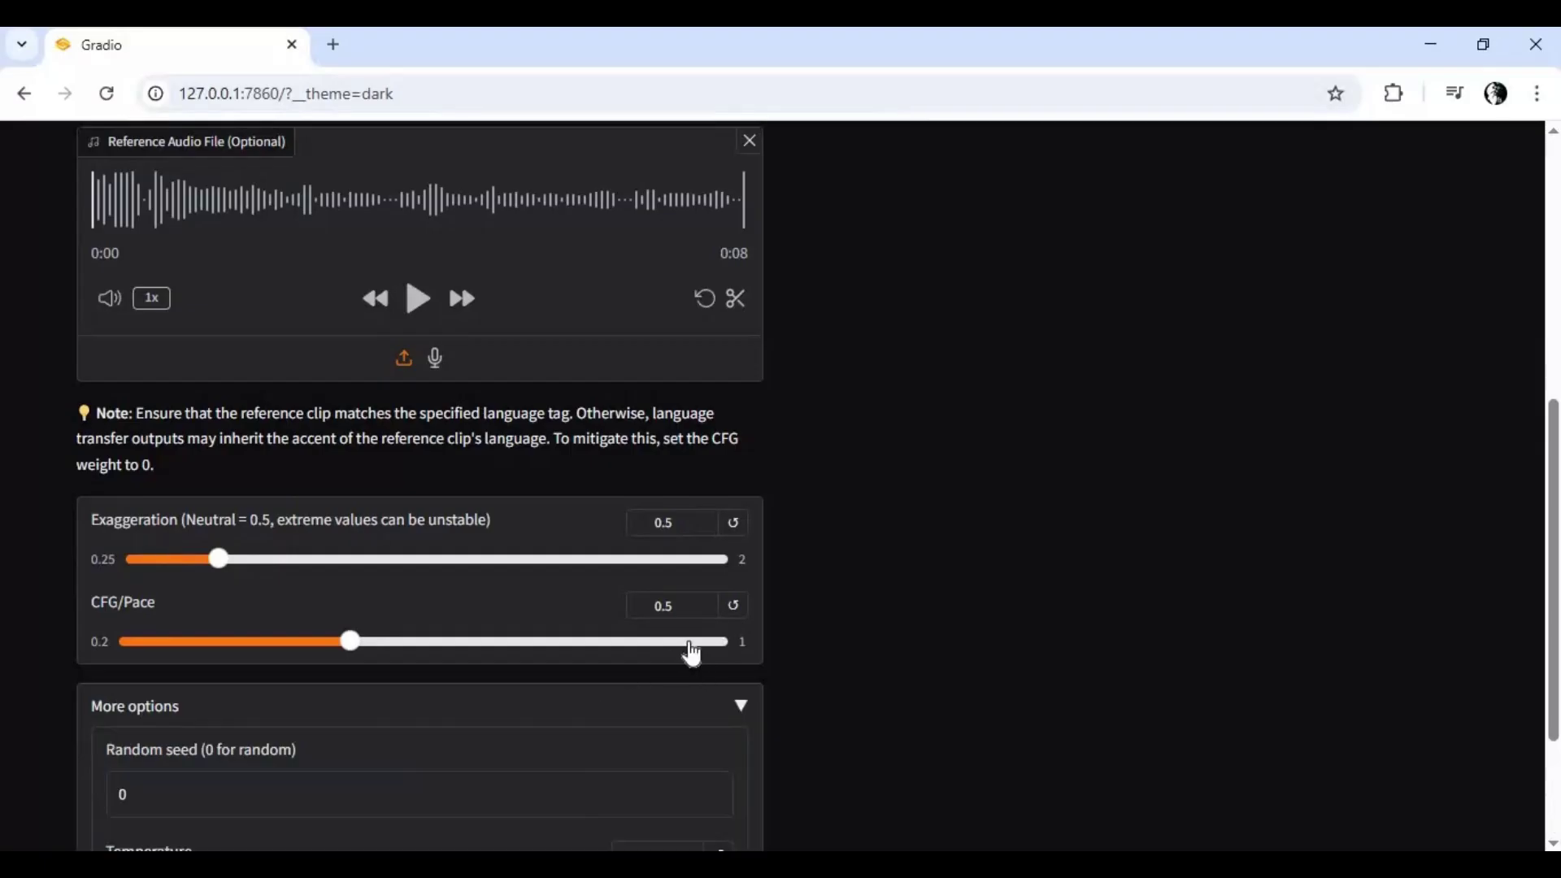
pyautogui.scroll(-3, 693, 648)
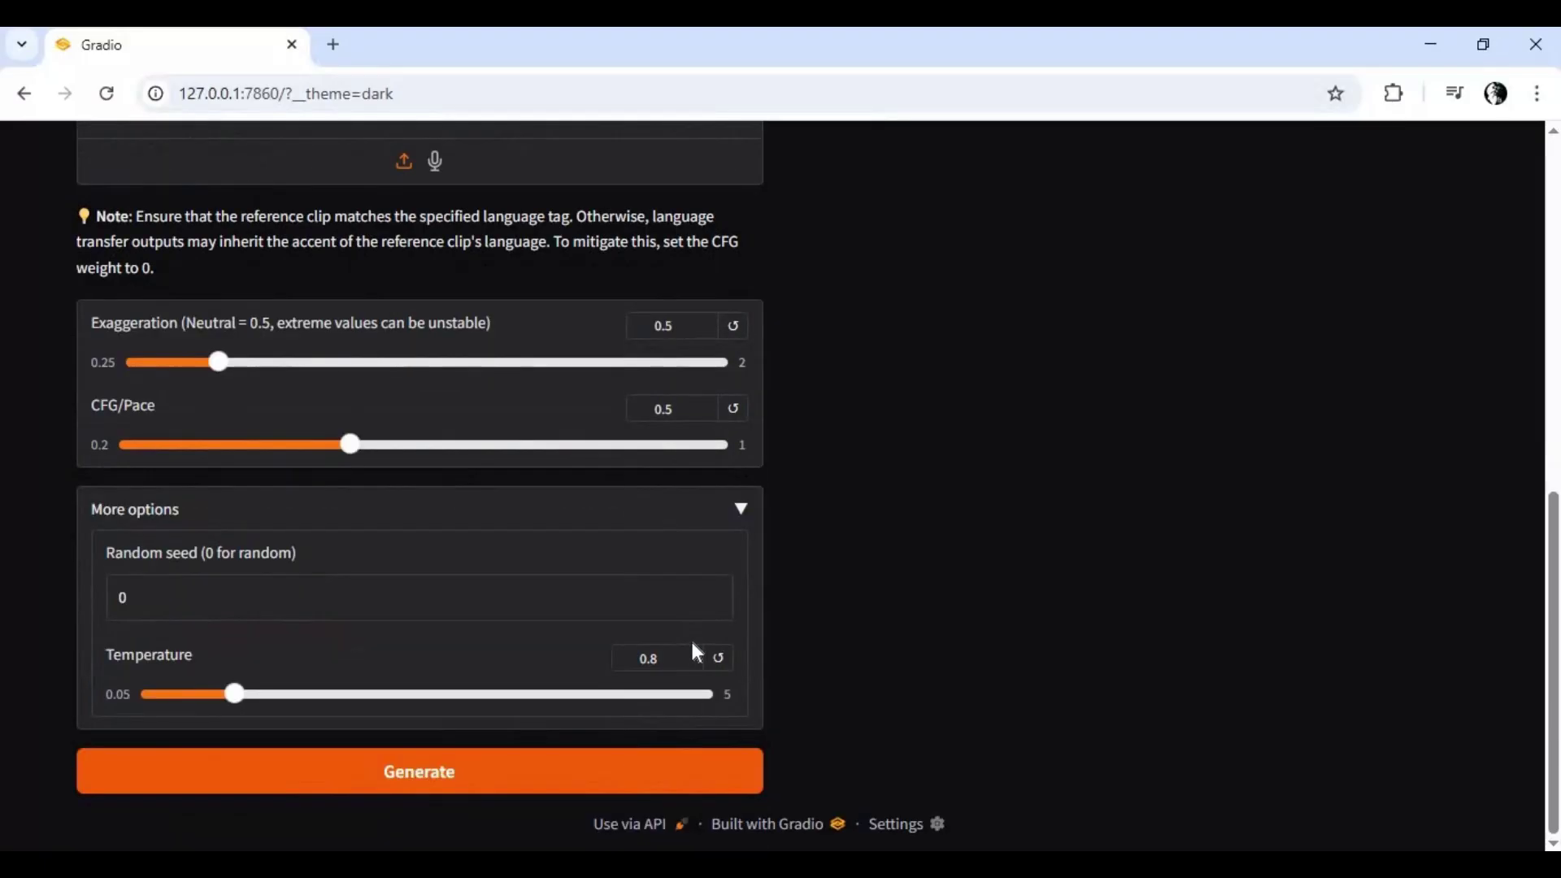